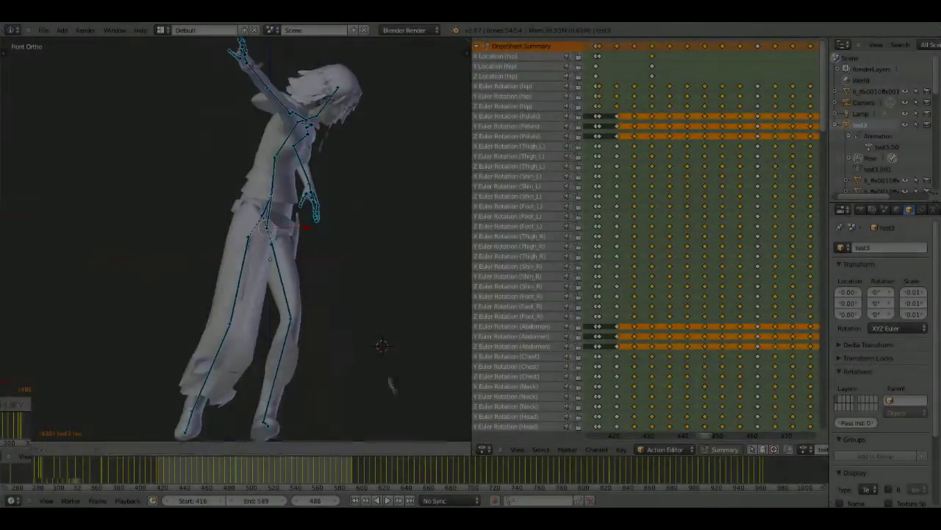
- Insert Rotation keyframes for the posed bones at the current frame
{"action": "key", "text": "i"}
{"action": "left_click", "coordinate": [405, 301]}
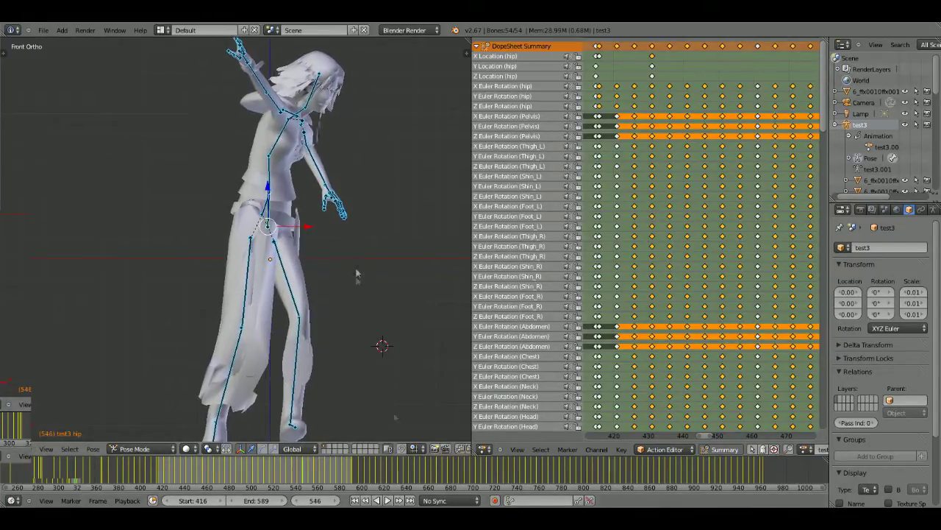
- Play the dance, stop it, and turn the head on the X axis at the next keyframe
{"action": "key", "text": "alt+a"}
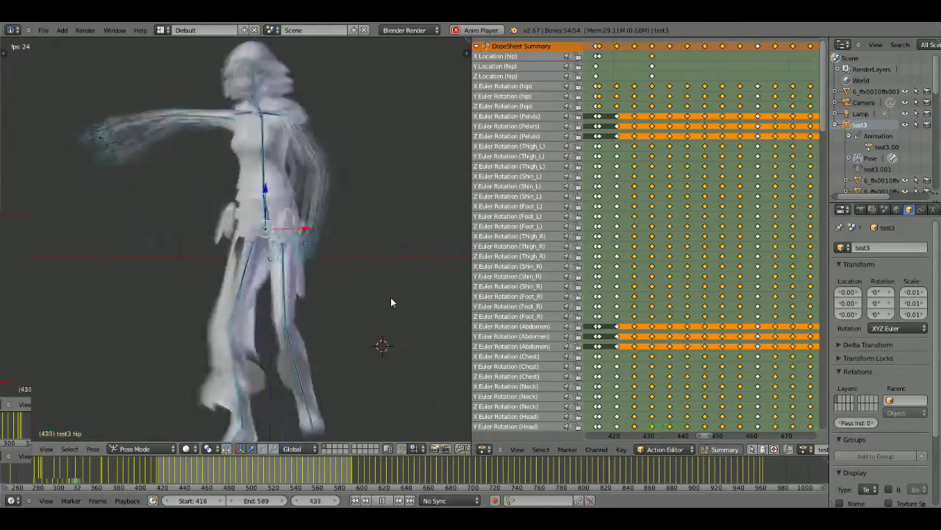
{"action": "left_click", "coordinate": [373, 500]}
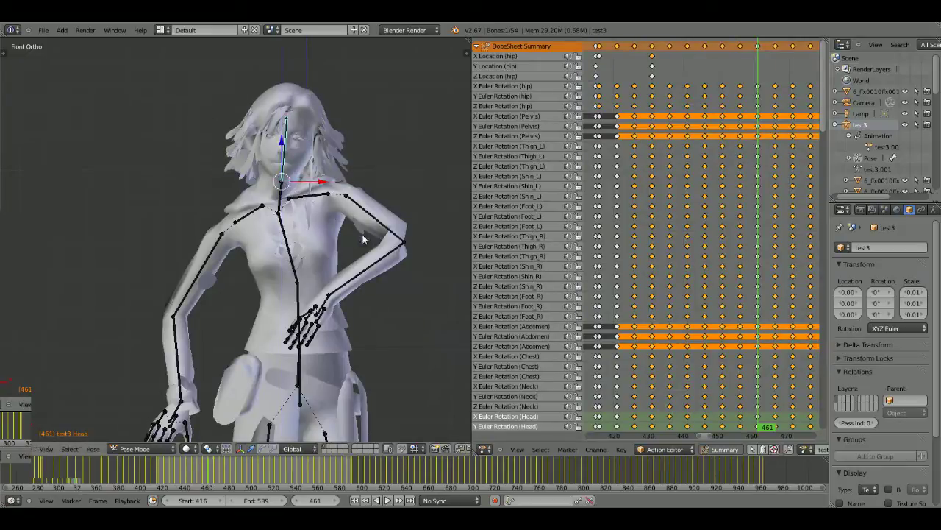
{"action": "key", "text": "Up"}
{"action": "key", "text": "r"}
{"action": "key", "text": "x"}
{"action": "left_click", "coordinate": [400, 501]}
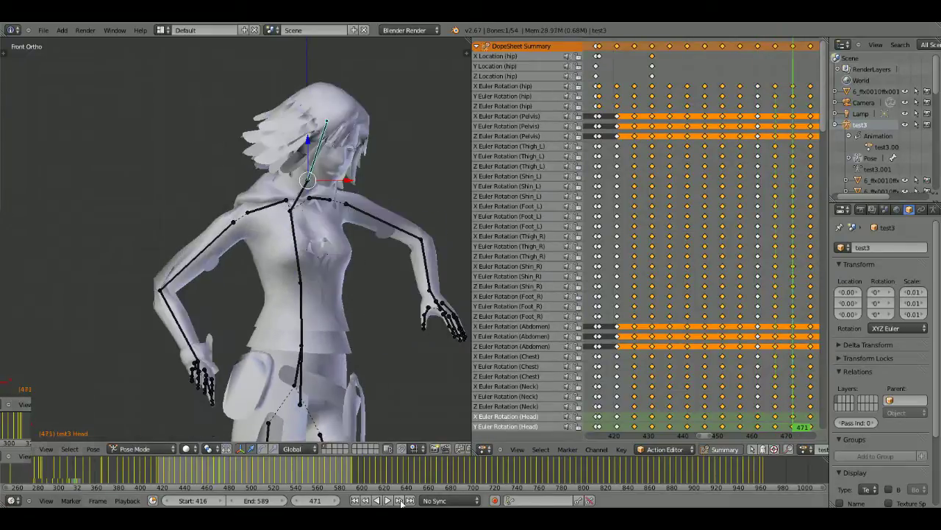
{"action": "key", "text": "Return"}
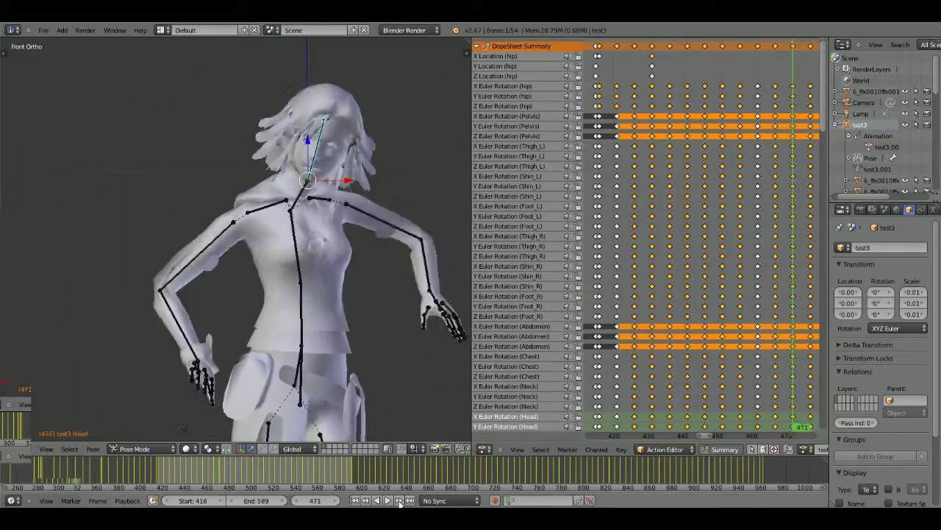
- Turn the head on Z at a later keyframe, then on X at frame 506
{"action": "key", "text": "Up"}
{"action": "key", "text": "Up"}
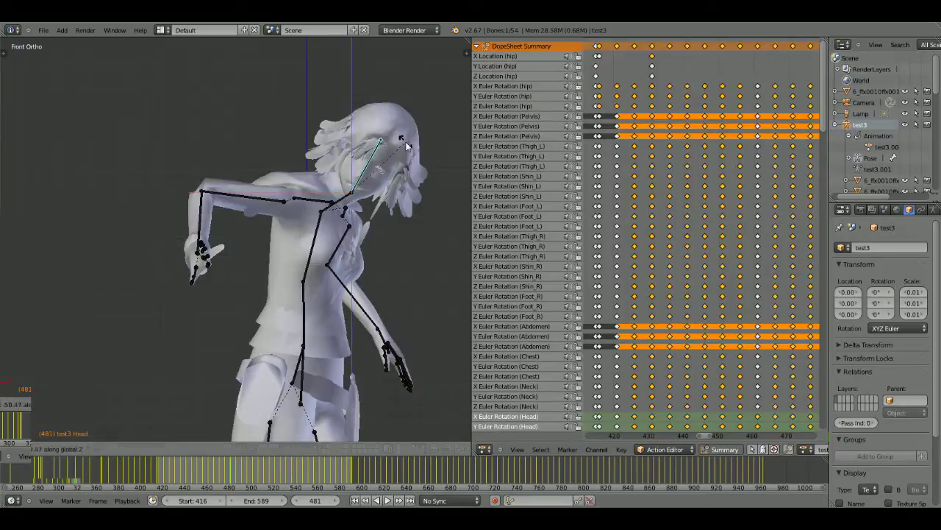
{"action": "key", "text": "Up"}
{"action": "key", "text": "r"}
{"action": "key", "text": "z"}
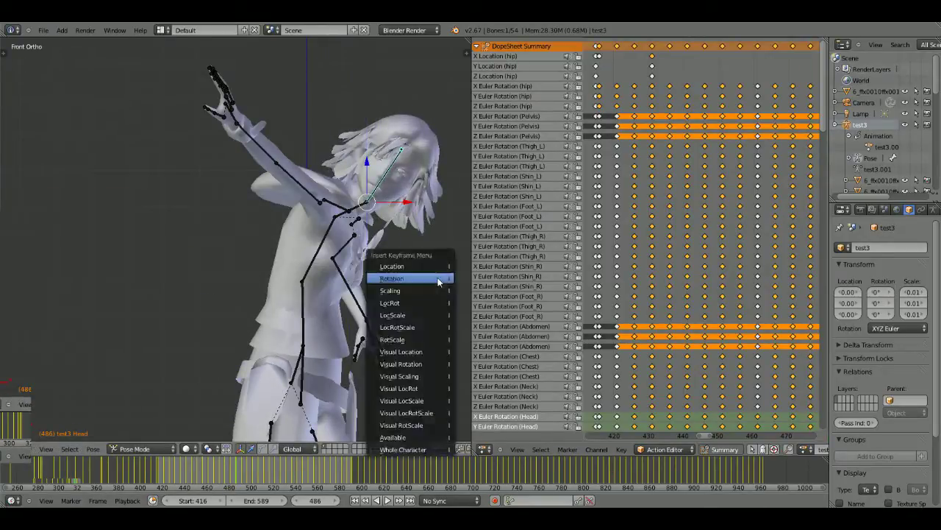
{"action": "left_click", "coordinate": [398, 501]}
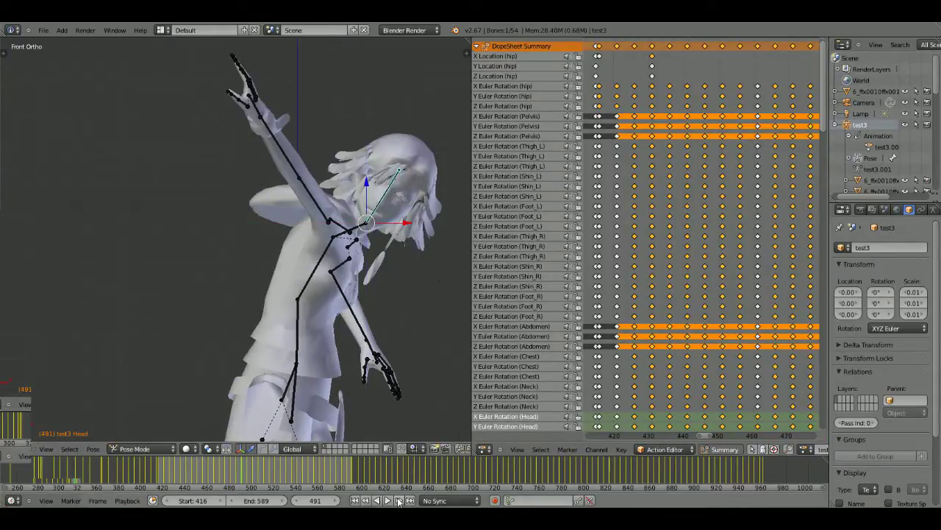
{"action": "left_click", "coordinate": [368, 502]}
{"action": "key", "text": "Up"}
{"action": "key", "text": "Up"}
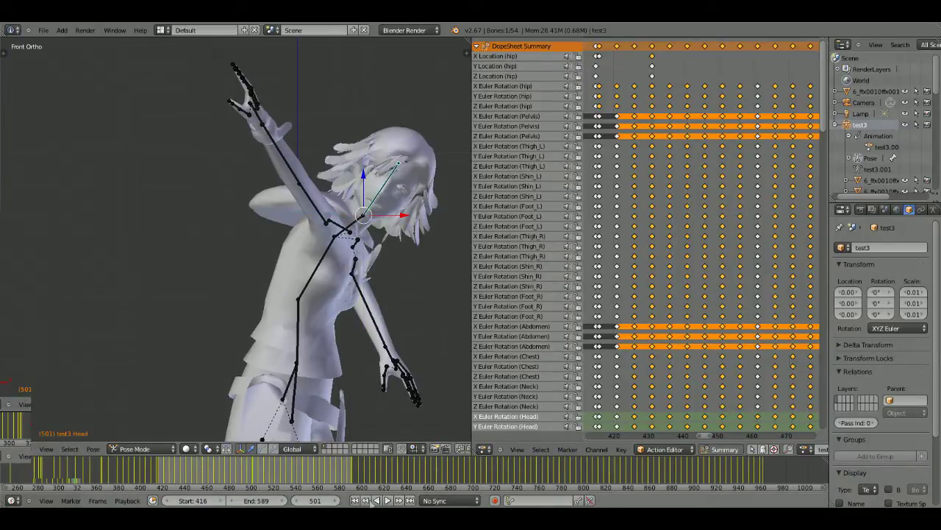
{"action": "key", "text": "Up"}
{"action": "key", "text": "Up"}
{"action": "key", "text": "Up"}
{"action": "key", "text": "r"}
{"action": "key", "text": "x"}
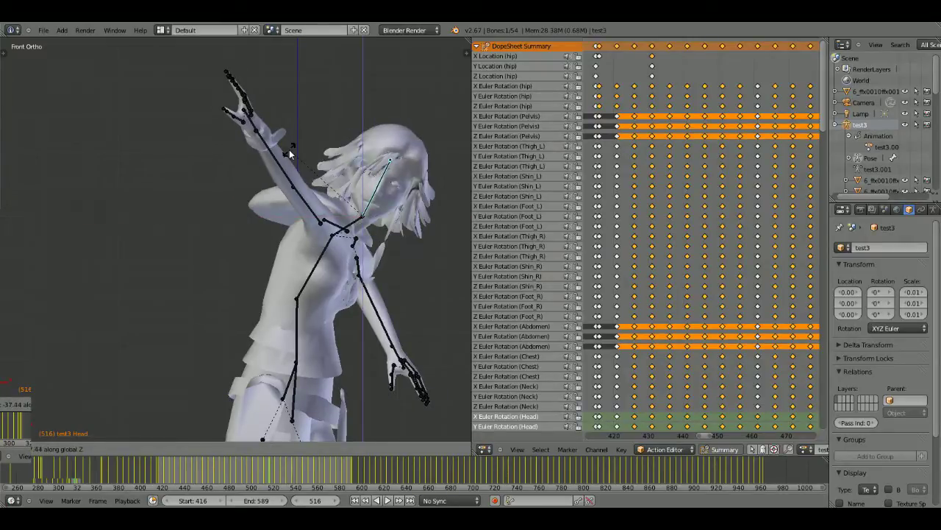
{"action": "left_click", "coordinate": [411, 149]}
- Rotate the head on X at the next keyframe and key its rotation
{"action": "key", "text": "Up"}
{"action": "key", "text": "r"}
{"action": "key", "text": "x"}
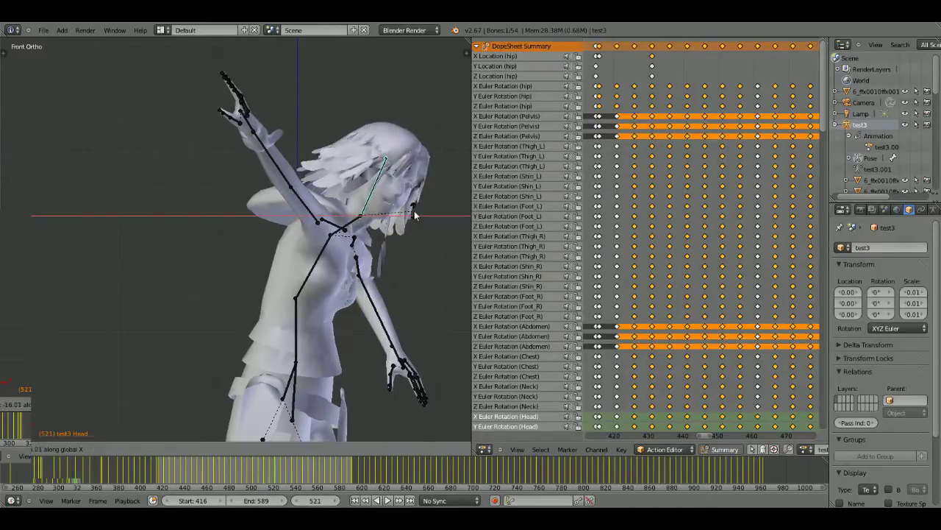
{"action": "key", "text": "i"}
{"action": "left_click", "coordinate": [430, 202]}
- Turn the head on X, then on Z over the following two keyframes, keying rotation
{"action": "key", "text": "Up"}
{"action": "key", "text": "r"}
{"action": "key", "text": "x"}
{"action": "key", "text": "Up"}
{"action": "key", "text": "r"}
{"action": "key", "text": "z"}
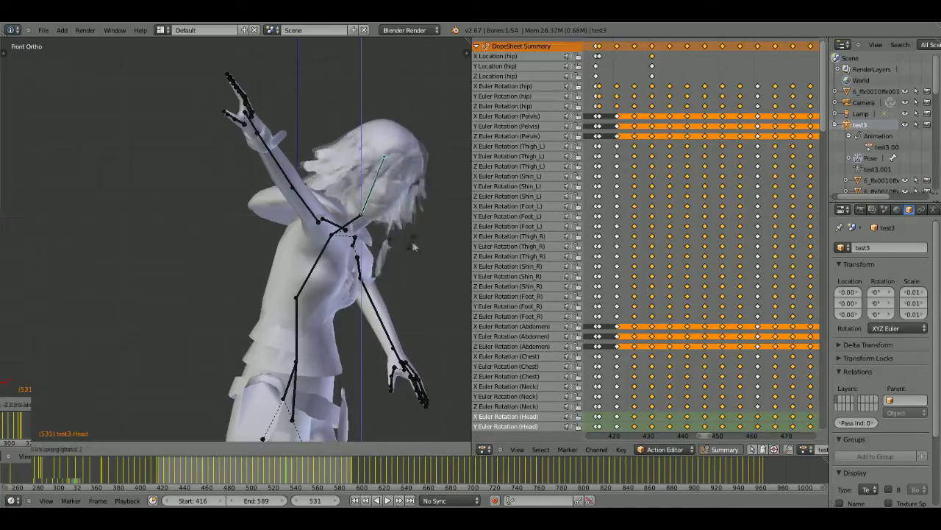
{"action": "key", "text": "i"}
{"action": "left_click", "coordinate": [430, 298]}
- Rotate the head on Z, then on X at the next keyframes, inserting rotation keys
{"action": "key", "text": "Up"}
{"action": "key", "text": "r"}
{"action": "key", "text": "z"}
{"action": "key", "text": "i"}
{"action": "left_click", "coordinate": [410, 295]}
{"action": "key", "text": "Up"}
{"action": "key", "text": "r"}
{"action": "key", "text": "x"}
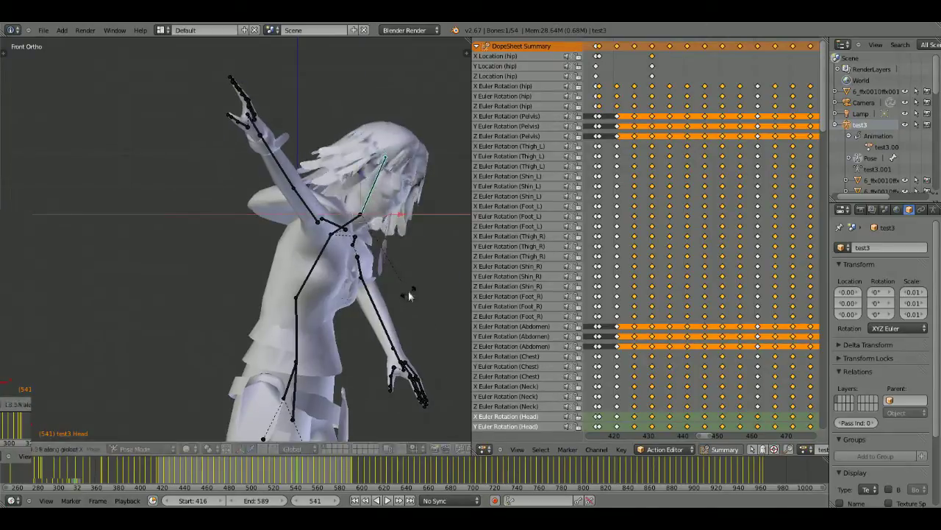
{"action": "key", "text": "i"}
{"action": "left_click", "coordinate": [394, 290]}
- Turn the head on X and key its rotation on the next two keyframes
{"action": "key", "text": "Up"}
{"action": "key", "text": "Up"}
{"action": "key", "text": "r"}
{"action": "key", "text": "x"}
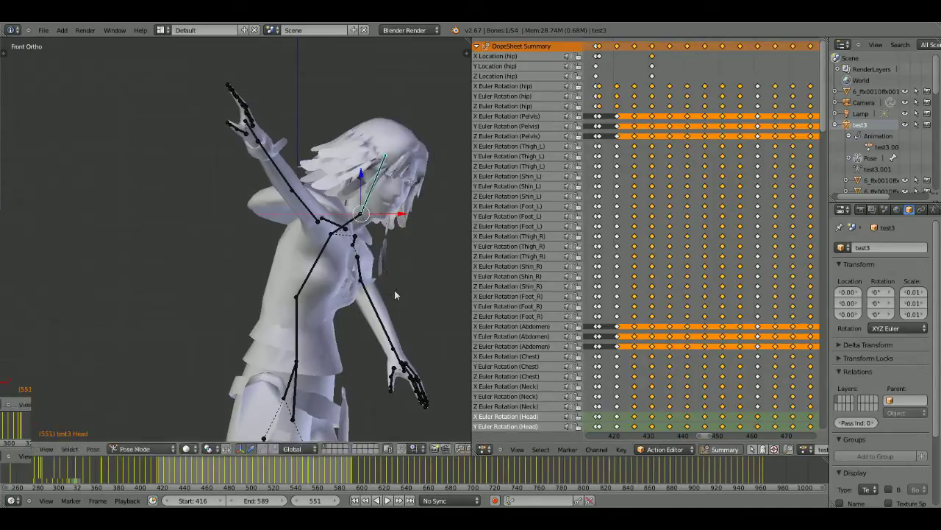
{"action": "key", "text": "i"}
{"action": "left_click", "coordinate": [405, 319]}
{"action": "key", "text": "Up"}
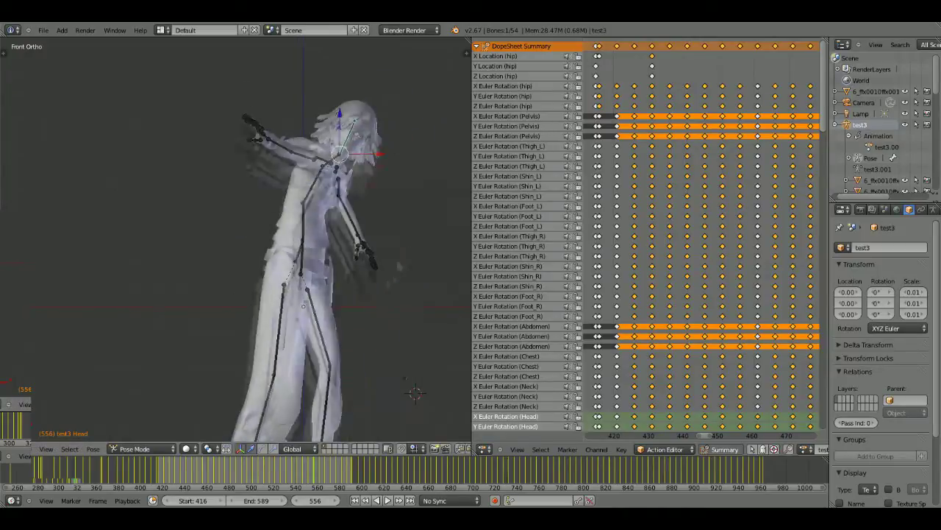
{"action": "key", "text": "i"}
{"action": "left_click", "coordinate": [420, 266]}
- Rotate the head on X at frame 566 and the following keyframe, keying each
{"action": "key", "text": "Up"}
{"action": "key", "text": "Up"}
{"action": "key", "text": "r"}
{"action": "key", "text": "x"}
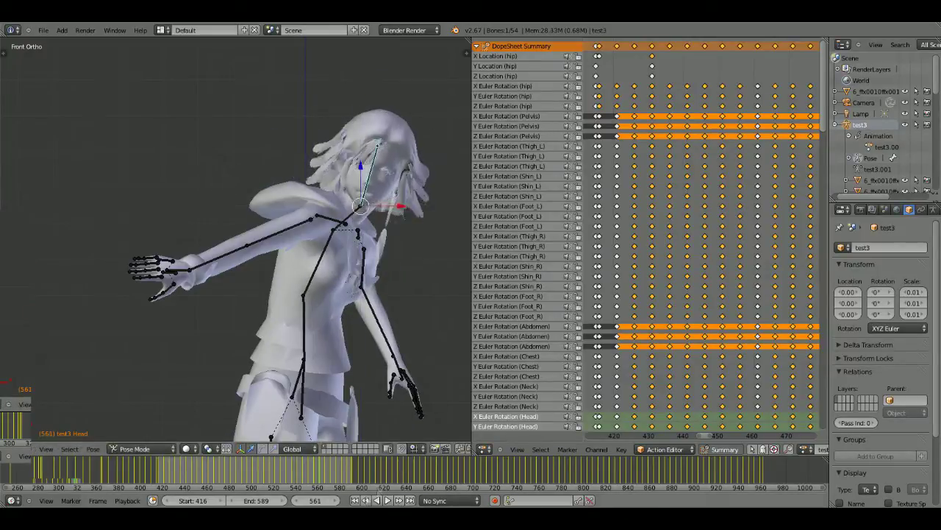
{"action": "left_click", "coordinate": [392, 238]}
{"action": "key", "text": "i"}
{"action": "left_click", "coordinate": [400, 257]}
{"action": "key", "text": "Up"}
{"action": "key", "text": "r"}
{"action": "key", "text": "x"}
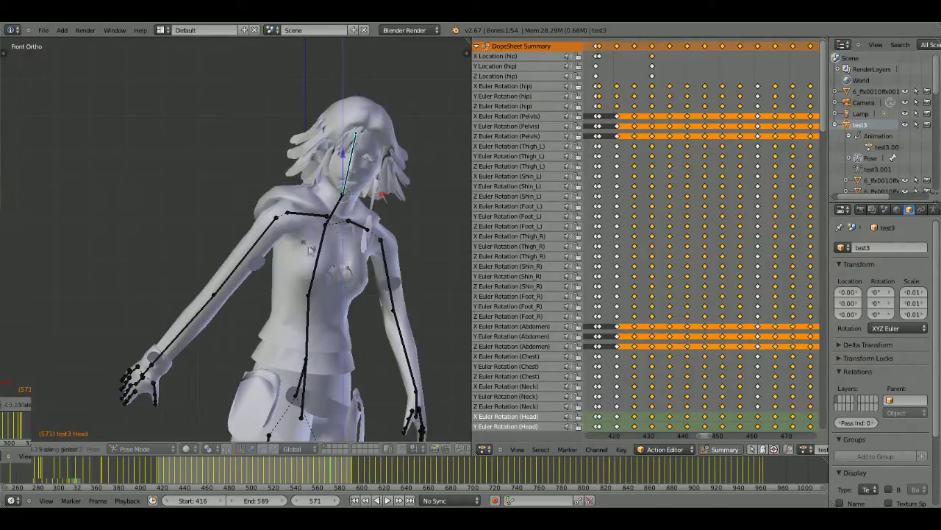
{"action": "key", "text": "i"}
{"action": "left_click", "coordinate": [391, 206]}
- Turn the head on Z at frame 581 and on X at end frame 589, then play back
{"action": "key", "text": "Up"}
{"action": "key", "text": "r"}
{"action": "key", "text": "z"}
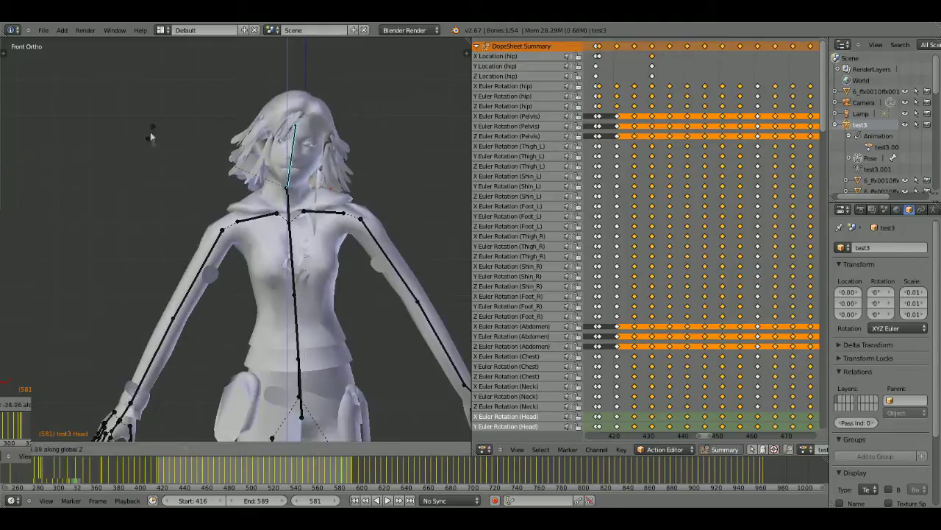
{"action": "left_click", "coordinate": [150, 161]}
{"action": "key", "text": "Up"}
{"action": "key", "text": "r"}
{"action": "key", "text": "x"}
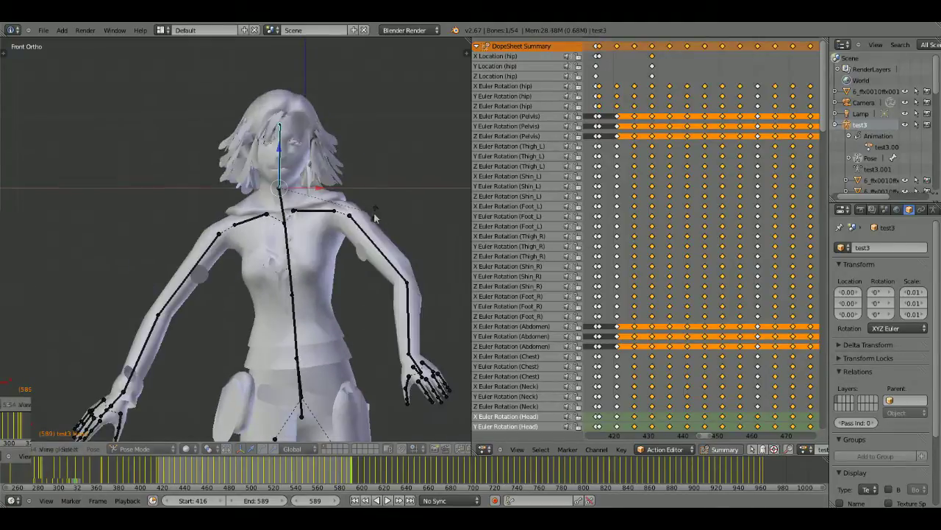
{"action": "left_click", "coordinate": [374, 217]}
{"action": "key", "text": "alt+a"}
- Select head rotation keys in the Dope Sheet and delete them
{"action": "scroll", "coordinate": [669, 94], "scroll_direction": "down", "scroll_amount": 2}
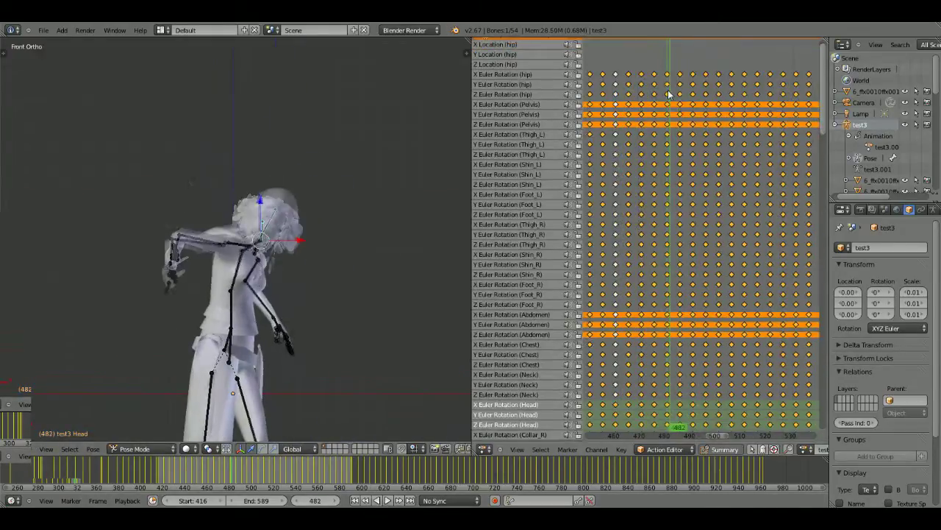
{"action": "key", "text": "a"}
{"action": "scroll", "coordinate": [661, 232], "scroll_direction": "down", "scroll_amount": 5}
{"action": "key", "text": "x"}
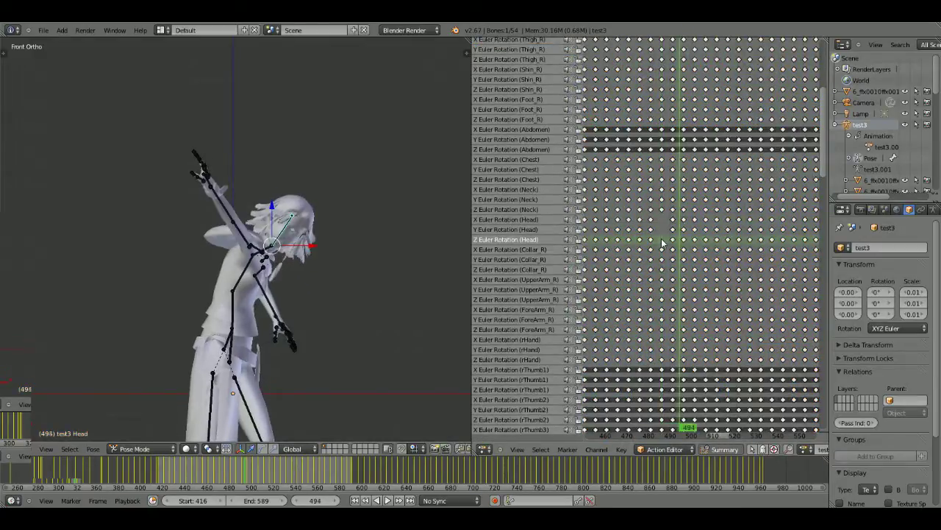
{"action": "middle_click_drag", "start_coordinate": [706, 243], "coordinate": [621, 242]}
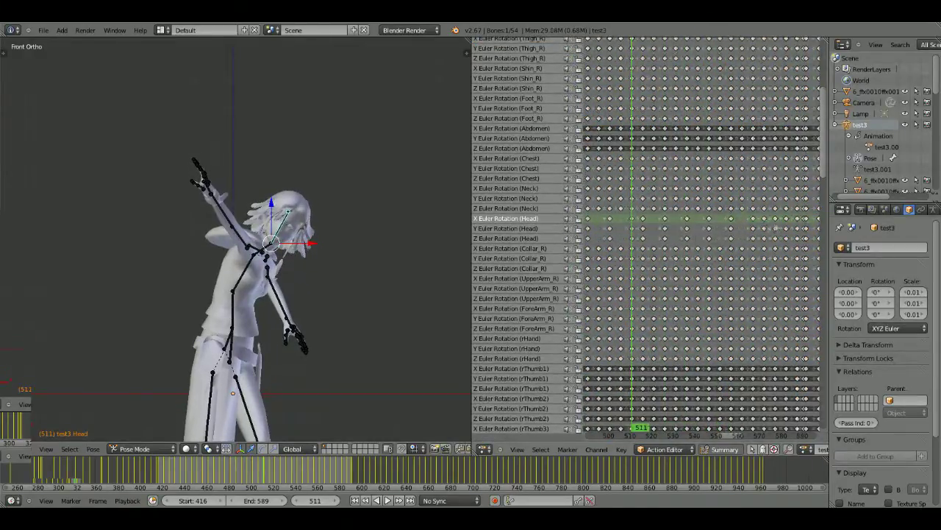
{"action": "left_click", "coordinate": [735, 238]}
{"action": "middle_click_drag", "start_coordinate": [744, 240], "coordinate": [683, 231]}
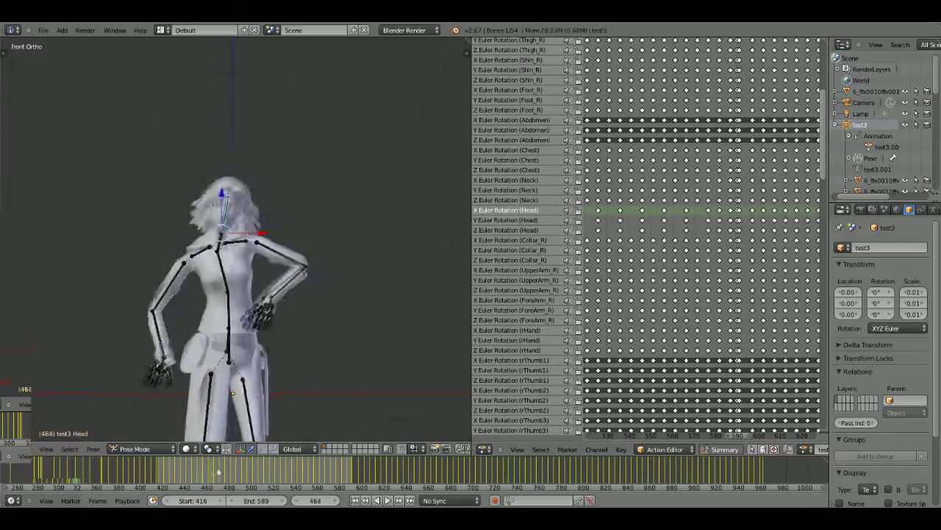
- Inspect the revised motion from several angles, return to front view, and replay the dance
{"action": "scroll", "coordinate": [243, 258], "scroll_direction": "up", "scroll_amount": 3}
{"action": "middle_click_drag", "start_coordinate": [485, 177], "coordinate": [643, 186]}
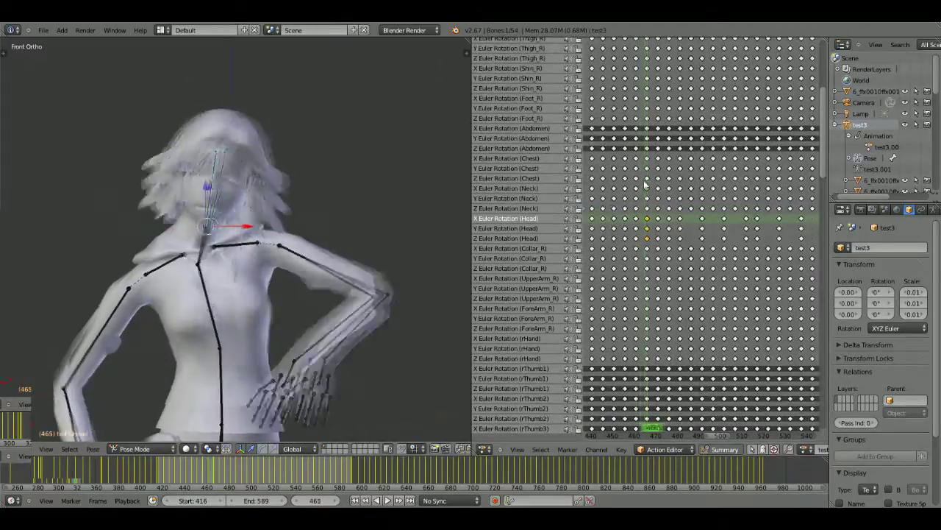
{"action": "middle_click_drag", "start_coordinate": [294, 257], "coordinate": [333, 434]}
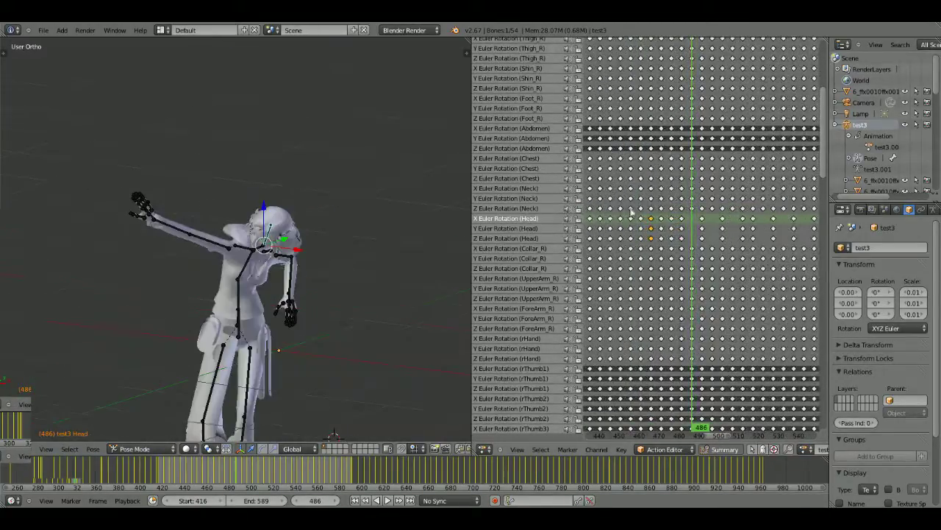
{"action": "middle_click_drag", "start_coordinate": [376, 239], "coordinate": [356, 372]}
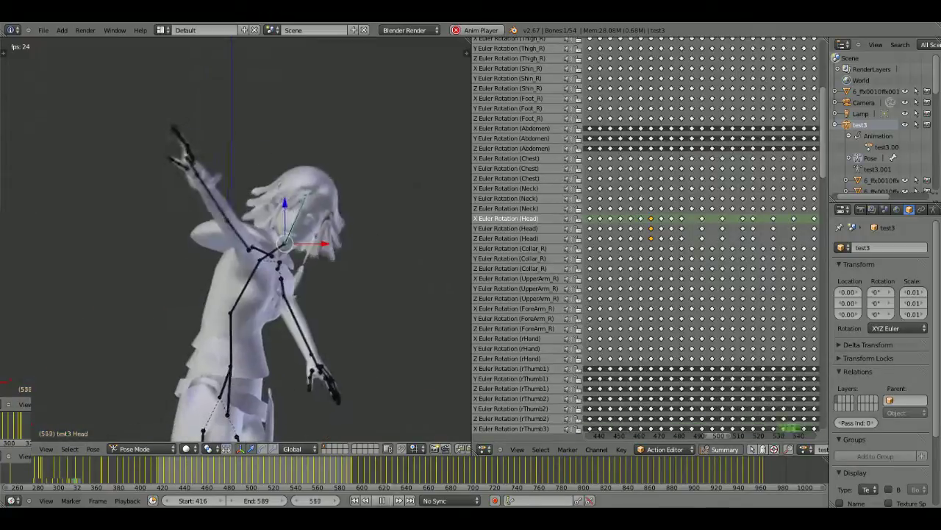
{"action": "key", "text": "KP_1"}
{"action": "key", "text": "Escape"}
{"action": "mouse_move", "coordinate": [662, 220]}
{"action": "middle_mouse_down"}
{"action": "mouse_move", "coordinate": [625, 231]}
{"action": "mouse_move", "coordinate": [645, 206]}
{"action": "middle_mouse_up"}
{"action": "key", "text": "alt+a"}
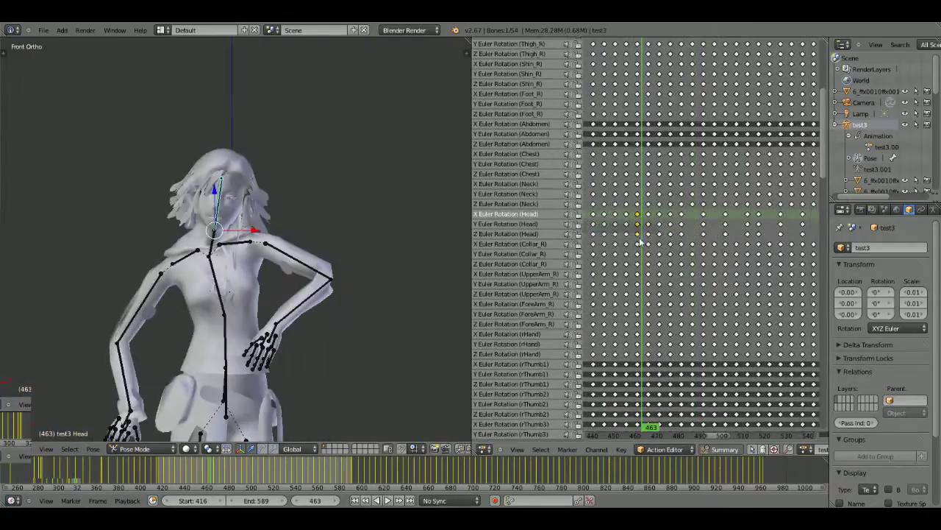
{"action": "scroll", "coordinate": [644, 206], "scroll_direction": "up", "scroll_amount": 10}
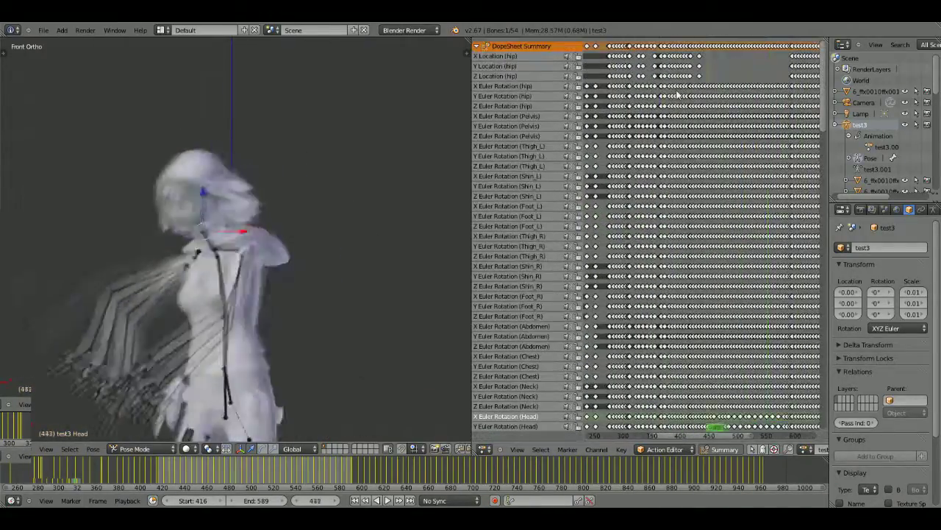
- Stop playback, inspect the right hand, and key the rotations of all bones
{"action": "key", "text": "alt+a"}
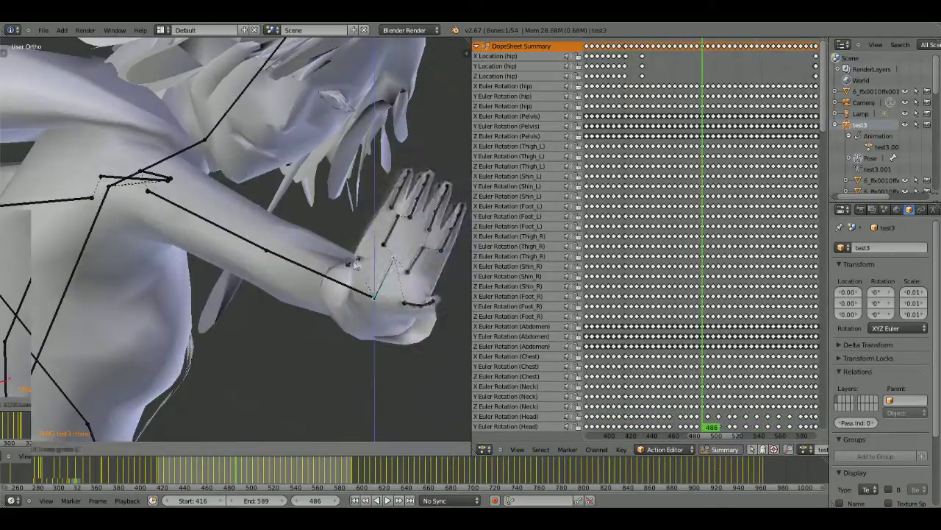
{"action": "key", "text": "KP_1"}
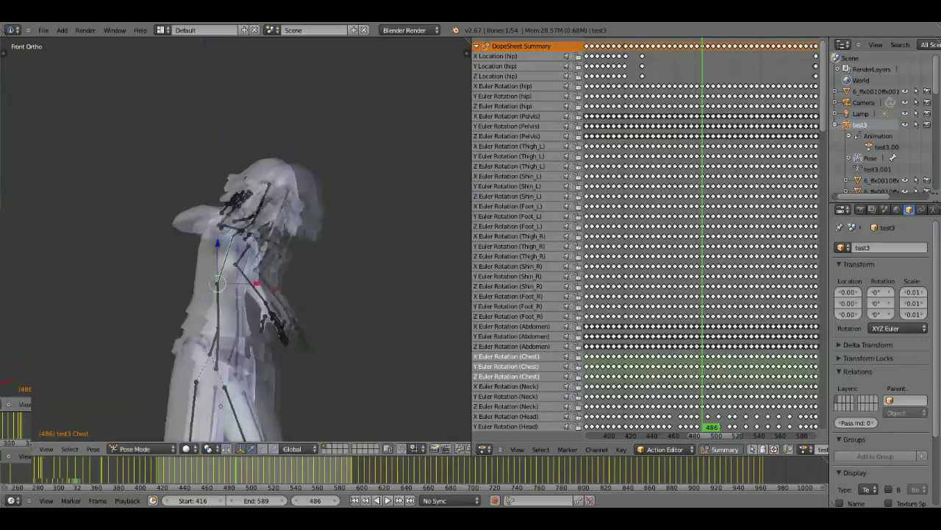
{"action": "middle_click_drag", "start_coordinate": [243, 221], "coordinate": [289, 167]}
{"action": "mouse_move", "coordinate": [359, 166]}
{"action": "middle_mouse_down"}
{"action": "mouse_move", "coordinate": [327, 291]}
{"action": "mouse_move", "coordinate": [358, 243]}
{"action": "middle_mouse_up"}
{"action": "key", "text": "a"}
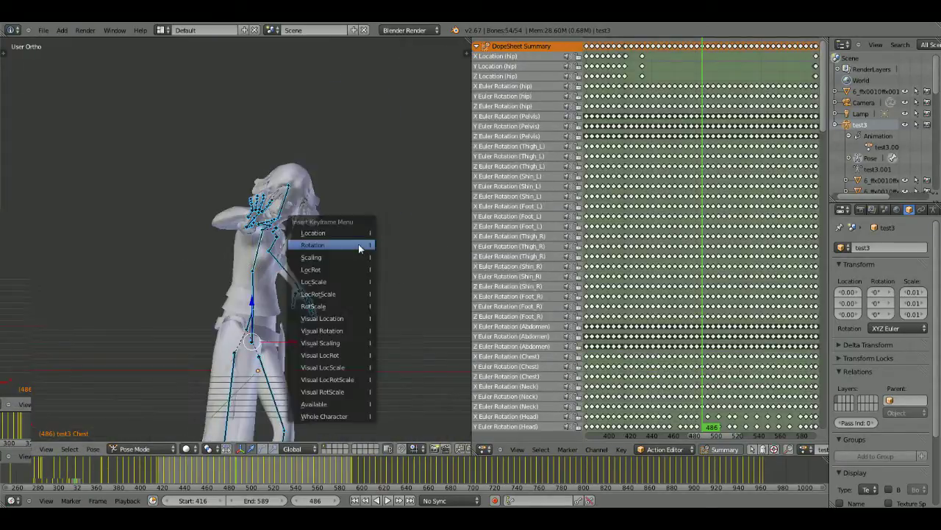
{"action": "left_click", "coordinate": [634, 91]}
- Move the playhead to frame 486, select its keys, and open the Key menu
{"action": "scroll", "coordinate": [634, 91], "scroll_direction": "up", "scroll_amount": 3}
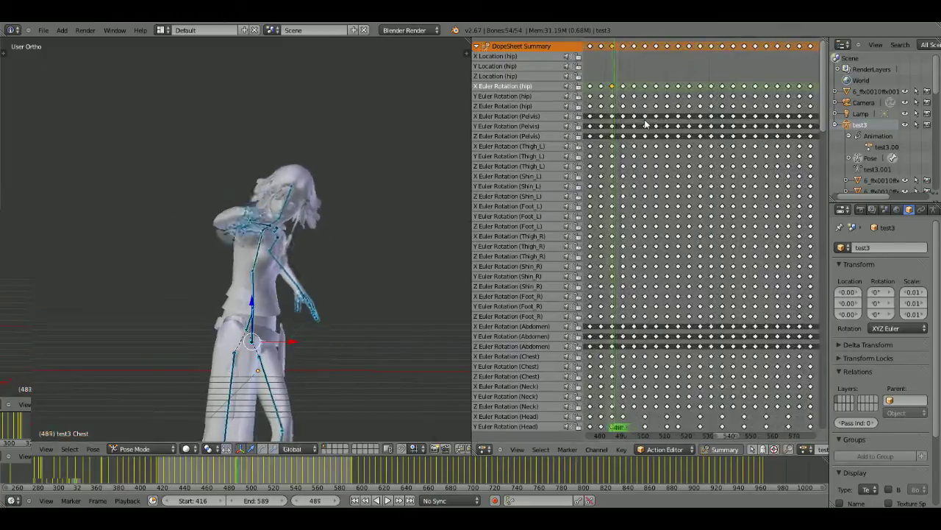
{"action": "mouse_move", "coordinate": [309, 280]}
{"action": "middle_mouse_down"}
{"action": "mouse_move", "coordinate": [430, 423]}
{"action": "mouse_move", "coordinate": [357, 274]}
{"action": "mouse_move", "coordinate": [411, 220]}
{"action": "middle_mouse_up"}
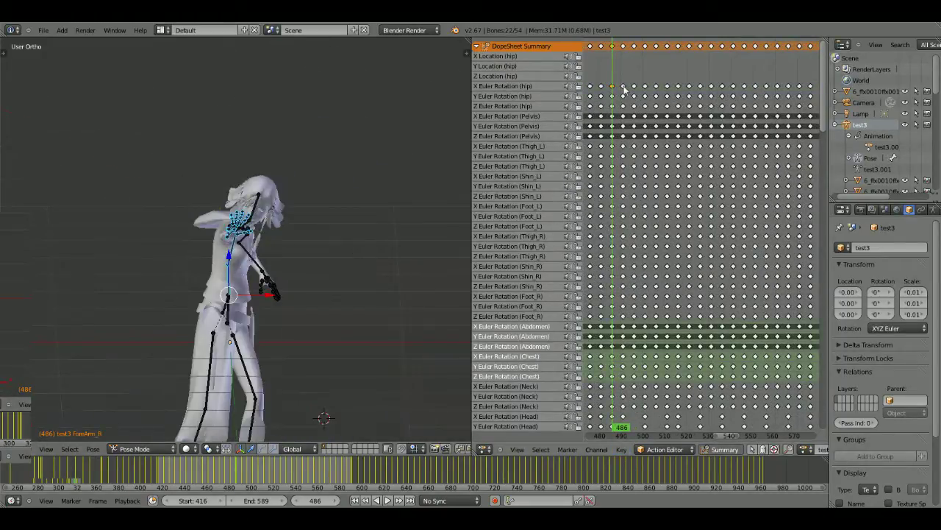
{"action": "key", "text": "Left"}
{"action": "key", "text": "Left"}
{"action": "key", "text": "Left"}
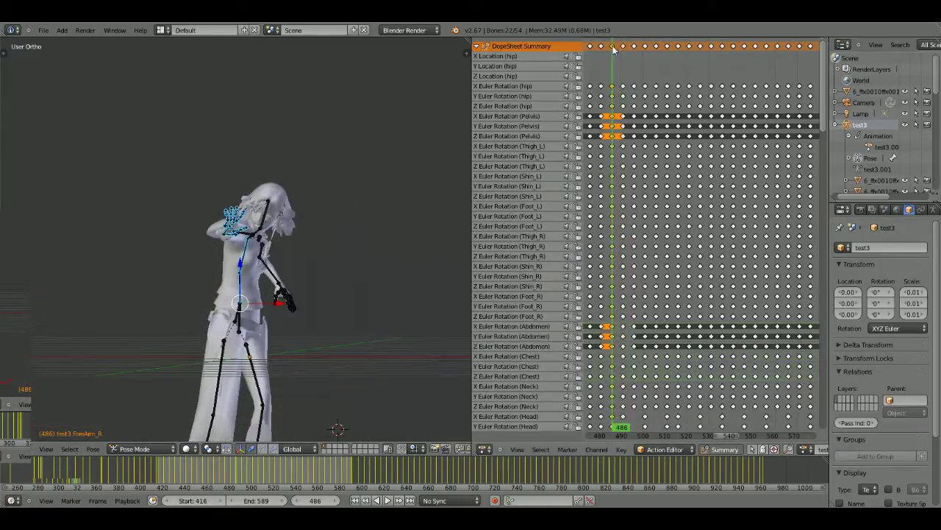
{"action": "scroll", "coordinate": [671, 211], "scroll_direction": "down", "scroll_amount": 8}
{"action": "scroll", "coordinate": [674, 164], "scroll_direction": "up", "scroll_amount": 2}
{"action": "left_click", "coordinate": [622, 448]}
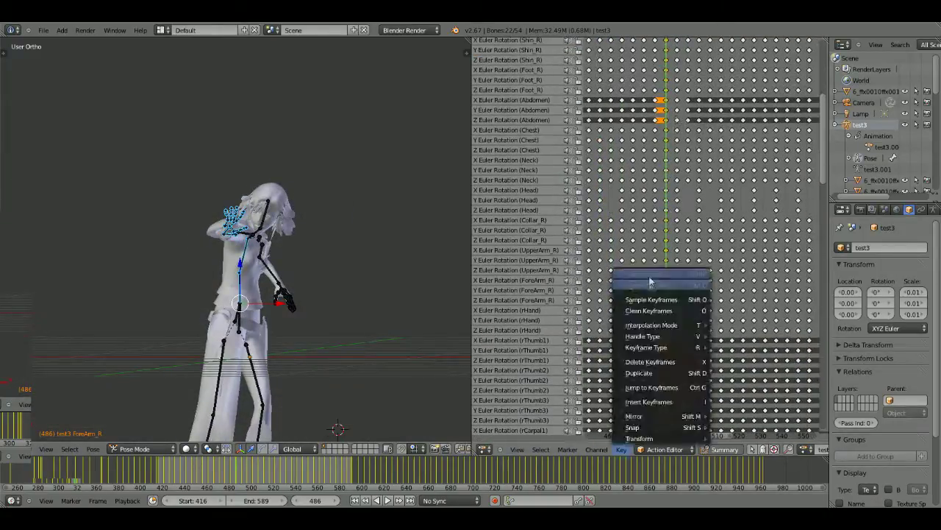
- Select the Chest keyframe column near frames 486–491 and delete it
{"action": "left_click", "coordinate": [647, 323]}
{"action": "middle_click_drag", "start_coordinate": [441, 294], "coordinate": [387, 281]}
{"action": "scroll", "coordinate": [386, 275], "scroll_direction": "up", "scroll_amount": 2}
{"action": "right_click", "coordinate": [657, 140], "text": "alt"}
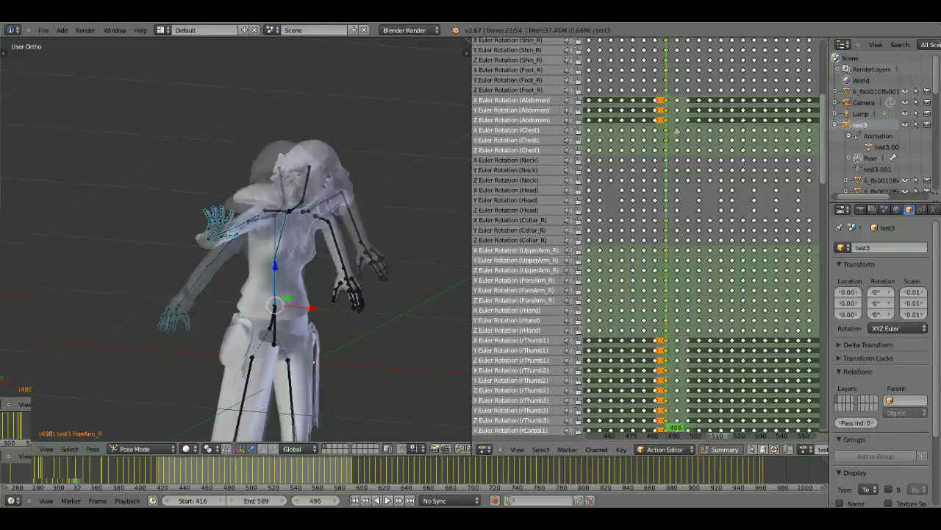
{"action": "key", "text": "Up"}
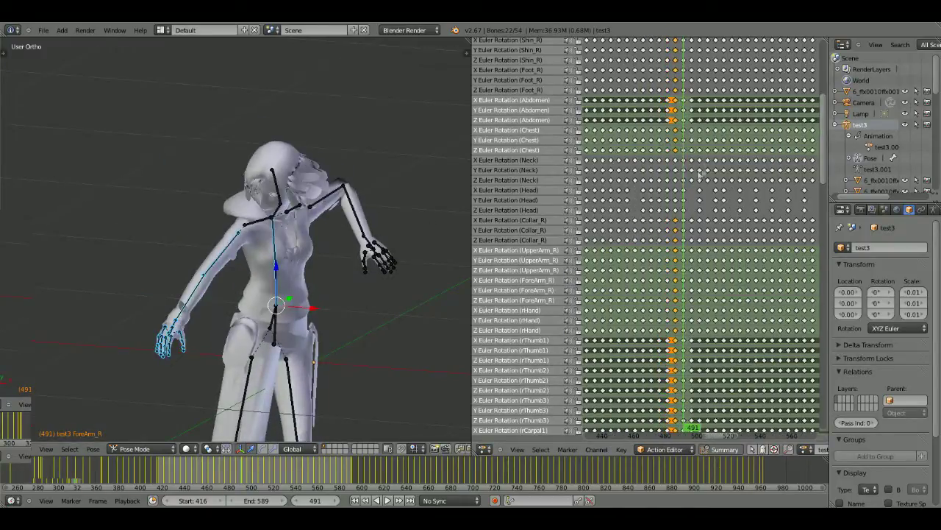
{"action": "key", "text": "Home"}
{"action": "scroll", "coordinate": [654, 233], "scroll_direction": "down", "scroll_amount": 1}
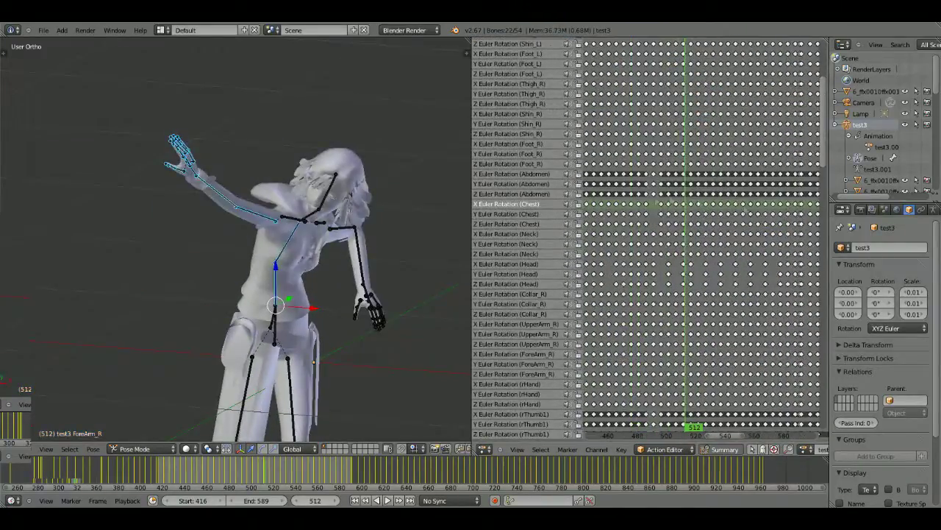
{"action": "key", "text": "Delete"}
- Delete the UpperArm_R rotation keys, then scrub from frame 486 to 551 to check the arm
{"action": "left_click_drag", "start_coordinate": [768, 232], "coordinate": [649, 213]}
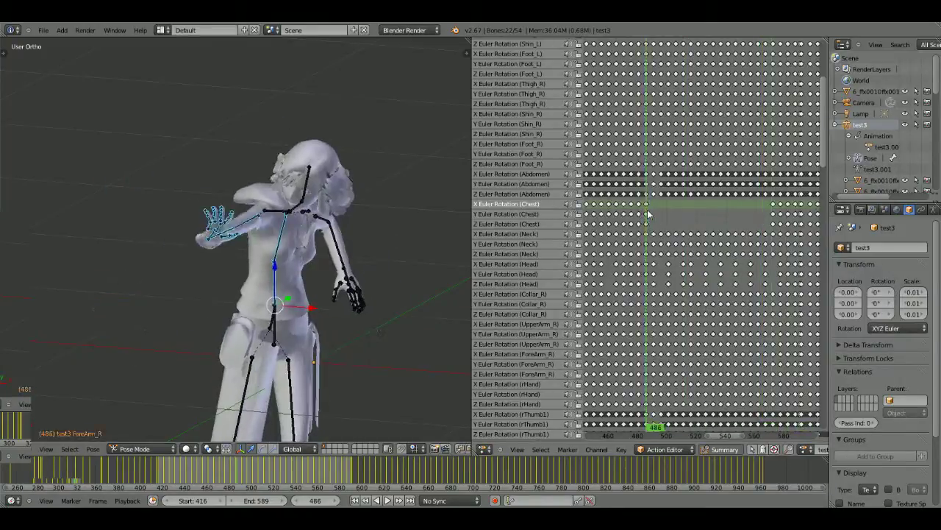
{"action": "scroll", "coordinate": [650, 200], "scroll_direction": "down", "scroll_amount": 5}
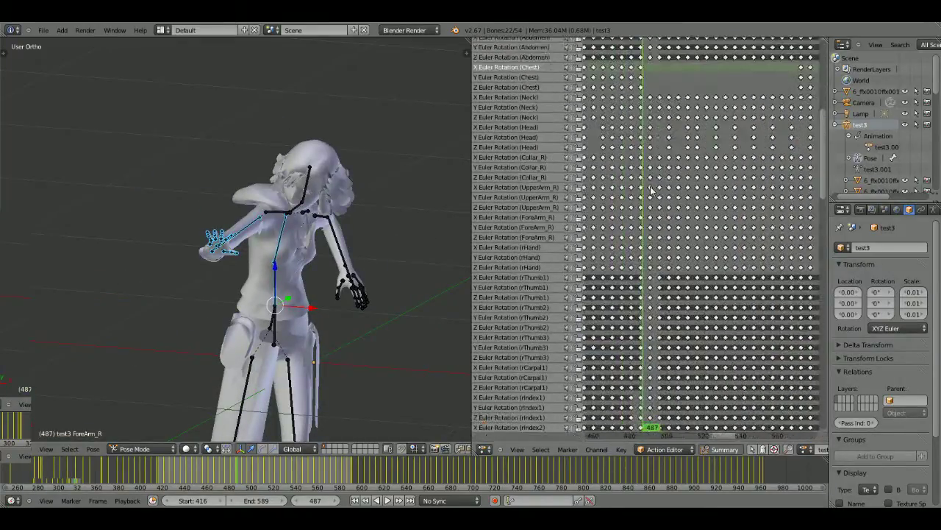
{"action": "left_click", "coordinate": [649, 190]}
{"action": "key", "text": "Delete"}
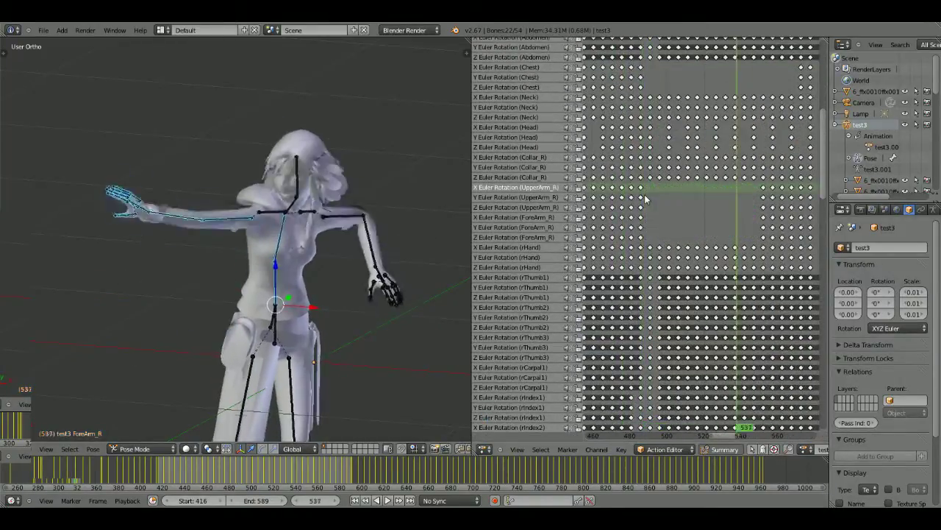
{"action": "left_click", "coordinate": [640, 201]}
{"action": "left_click_drag", "start_coordinate": [640, 201], "coordinate": [764, 220]}
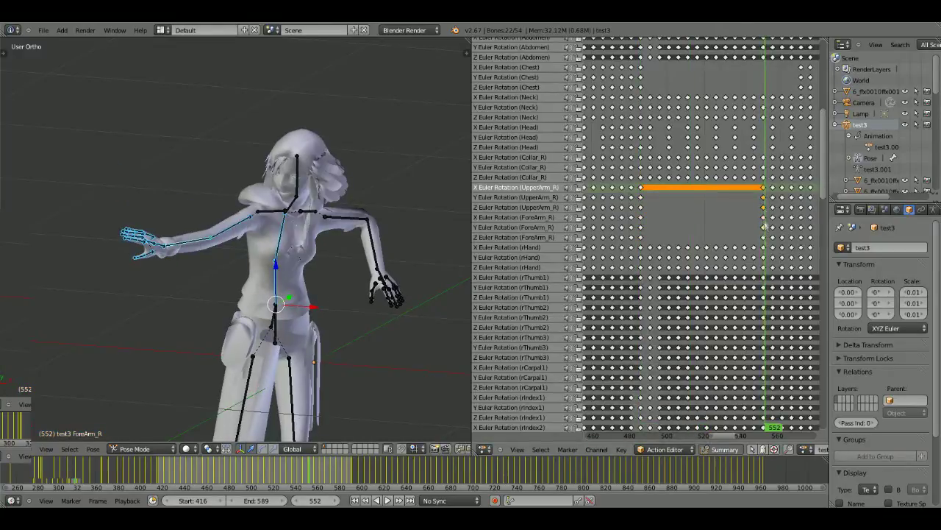
- Select the X and Z ForeArm_R rotation hold keys between frames 486 and 552
{"action": "left_click", "coordinate": [621, 448]}
{"action": "left_click", "coordinate": [608, 204]}
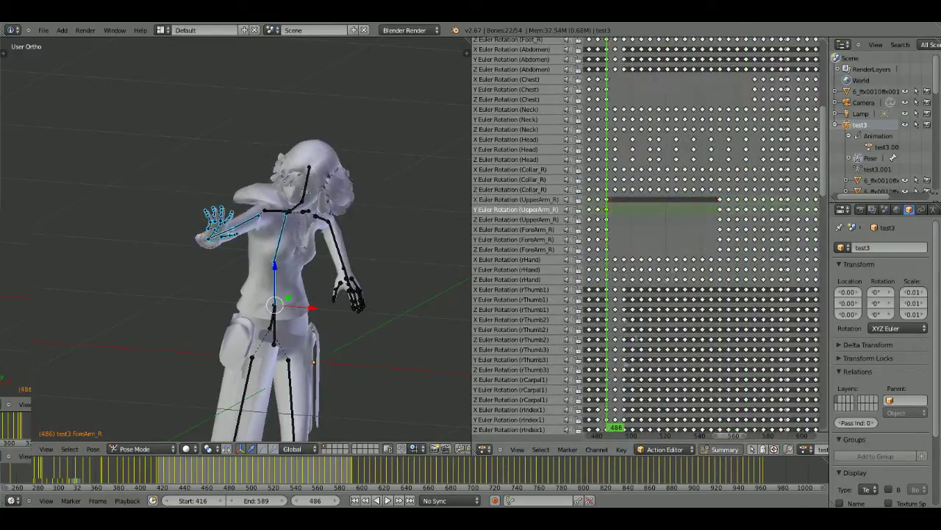
{"action": "left_click", "coordinate": [621, 448]}
{"action": "left_click", "coordinate": [661, 416]}
{"action": "left_click", "coordinate": [770, 232]}
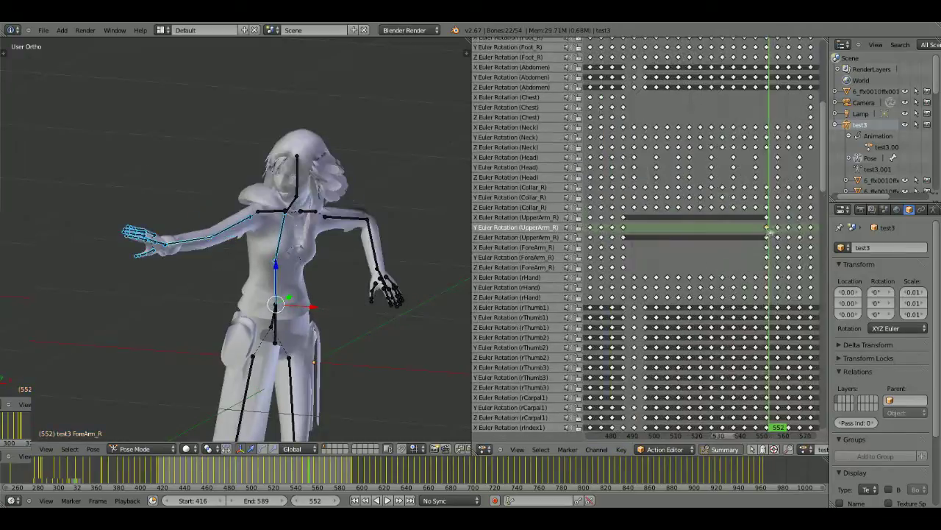
{"action": "left_click", "coordinate": [625, 247]}
{"action": "left_click", "coordinate": [776, 250]}
{"action": "left_click", "coordinate": [767, 267]}
{"action": "left_click", "coordinate": [748, 265]}
- Select the Collar_R and Y UpperArm_R hold keys and slide them to new timing
{"action": "left_click", "coordinate": [625, 187]}
{"action": "right_click", "coordinate": [625, 187]}
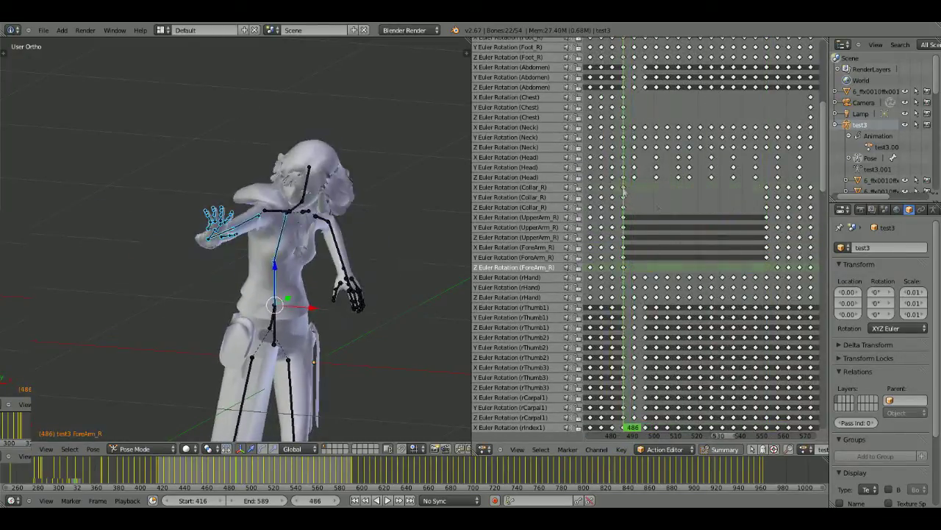
{"action": "right_click", "coordinate": [767, 187], "text": "shift"}
{"action": "left_click", "coordinate": [767, 194]}
{"action": "left_click", "coordinate": [770, 197]}
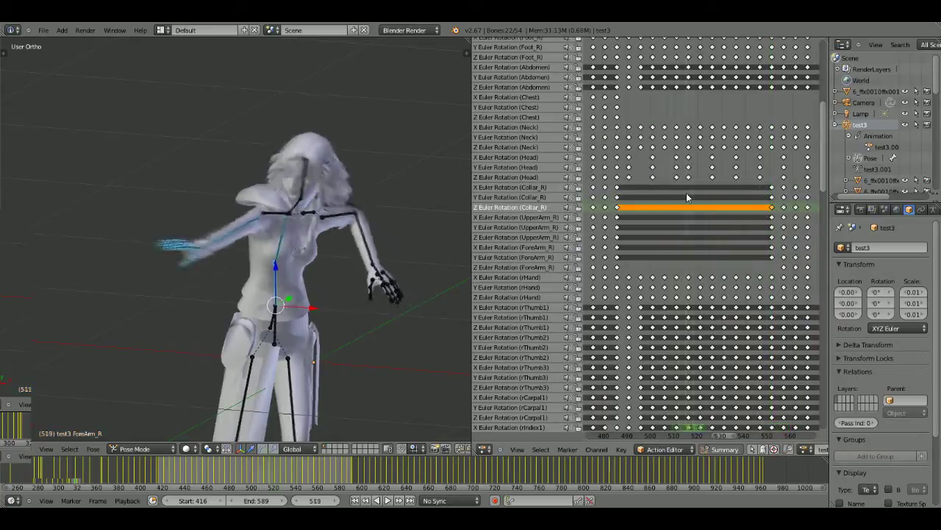
{"action": "right_click", "coordinate": [668, 230]}
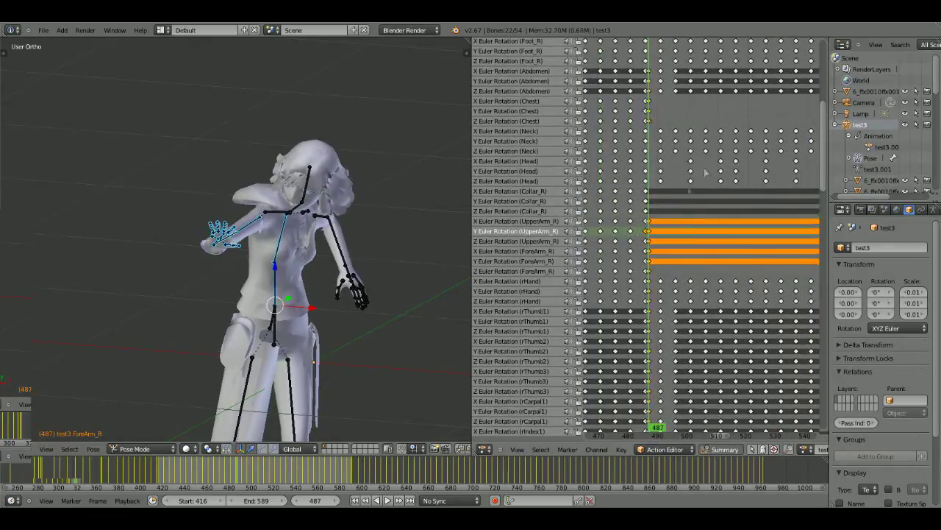
{"action": "key", "text": "Home"}
{"action": "key", "text": "g"}
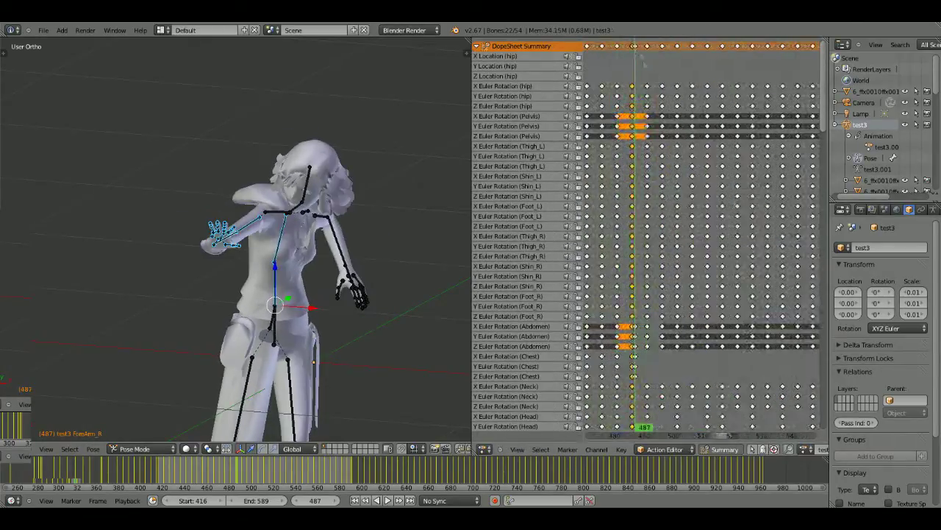
{"action": "scroll", "coordinate": [710, 247], "scroll_direction": "down", "scroll_amount": 5}
{"action": "left_click", "coordinate": [653, 255]}
- Box-select the finger keys between frames 490 and 550 and delete them
{"action": "scroll", "coordinate": [640, 282], "scroll_direction": "down", "scroll_amount": 8, "text": "shift"}
{"action": "scroll", "coordinate": [640, 282], "scroll_direction": "down", "scroll_amount": 2}
{"action": "middle_click_drag", "start_coordinate": [625, 212], "coordinate": [617, 236]}
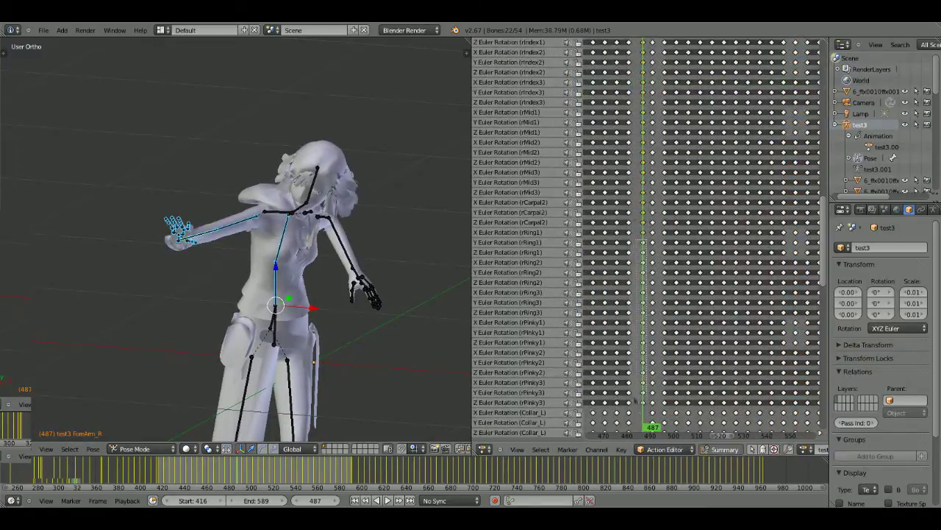
{"action": "key", "text": "b"}
{"action": "left_click_drag", "start_coordinate": [647, 40], "coordinate": [761, 400]}
{"action": "key", "text": "x"}
{"action": "left_click", "coordinate": [637, 148]}
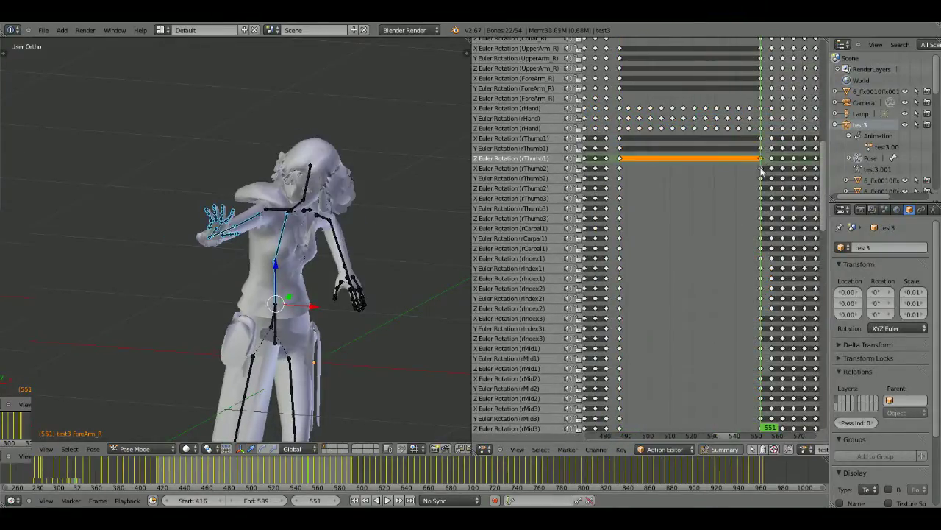
- Check the hand between frames 487 and 544, then box-select the keys on the rHand rows
{"action": "left_click_drag", "start_coordinate": [761, 169], "coordinate": [745, 173]}
{"action": "left_click", "coordinate": [622, 221]}
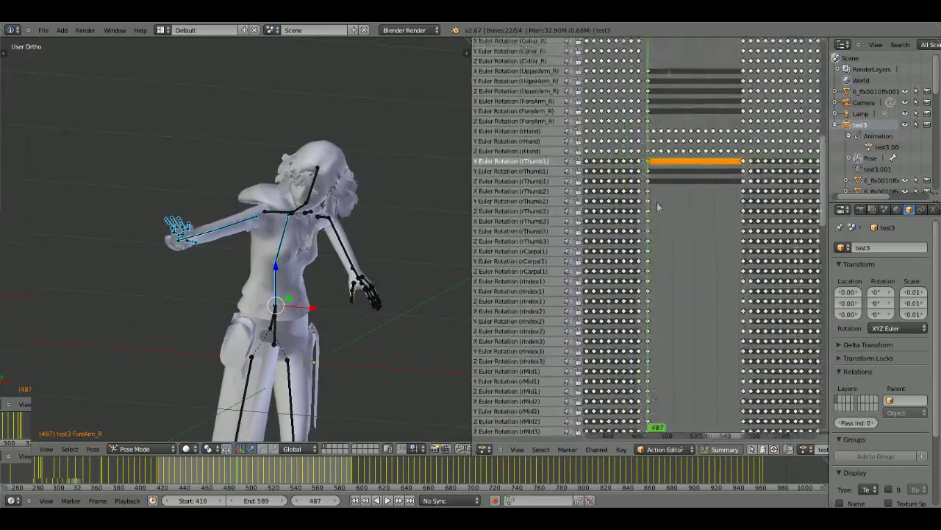
{"action": "scroll", "coordinate": [652, 48], "scroll_direction": "up", "scroll_amount": 15}
{"action": "left_click", "coordinate": [733, 48]}
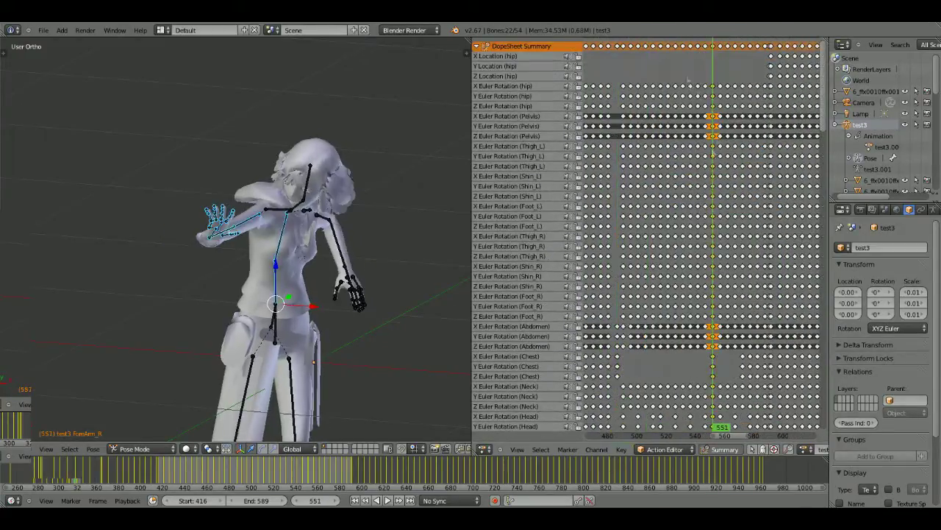
{"action": "scroll", "coordinate": [669, 343], "scroll_direction": "down", "scroll_amount": 5}
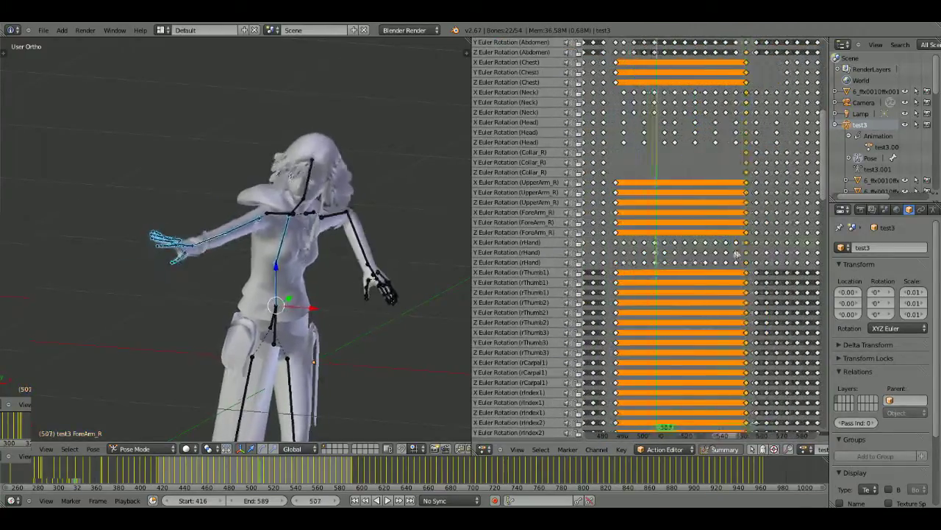
{"action": "left_click_drag", "start_coordinate": [742, 239], "coordinate": [622, 270]}
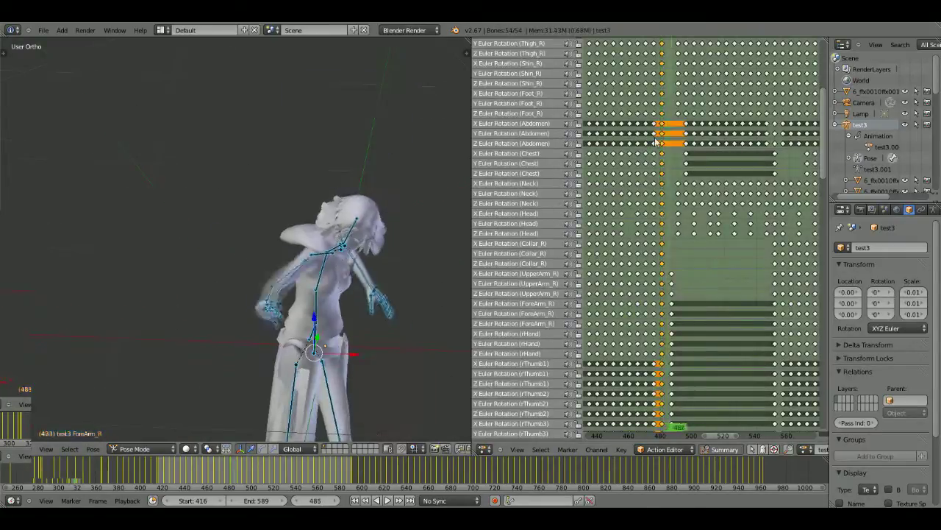
- Shift the ForeArm_R and rHand keys a few frames around frame 485
{"action": "left_click", "coordinate": [645, 150]}
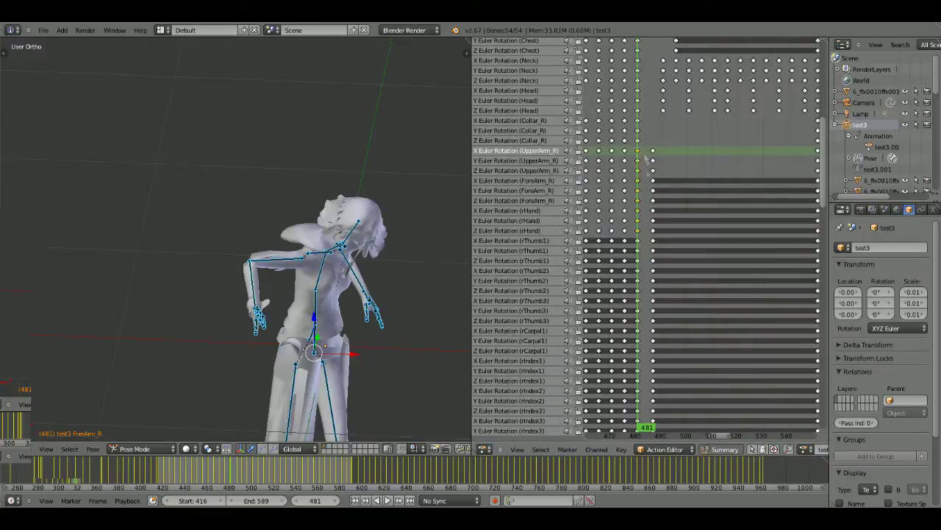
{"action": "left_click", "coordinate": [637, 191]}
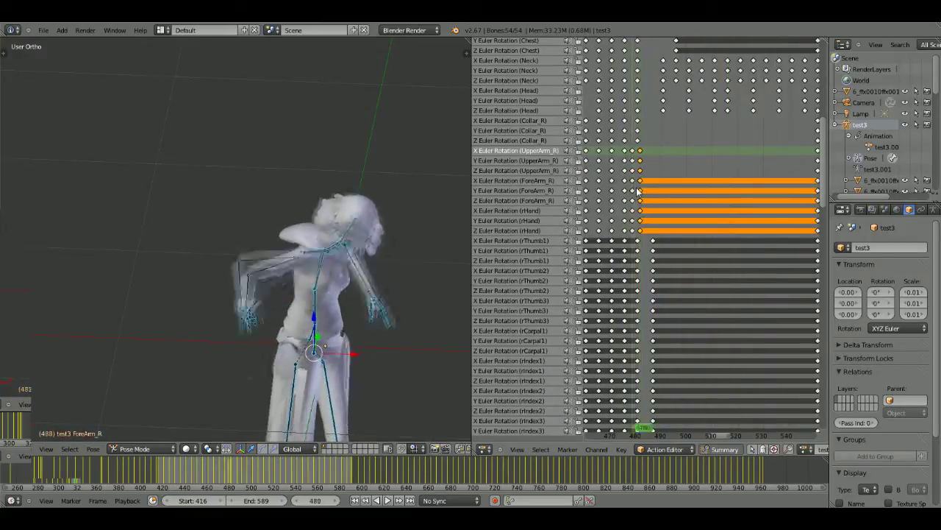
{"action": "key", "text": "ctrl+z"}
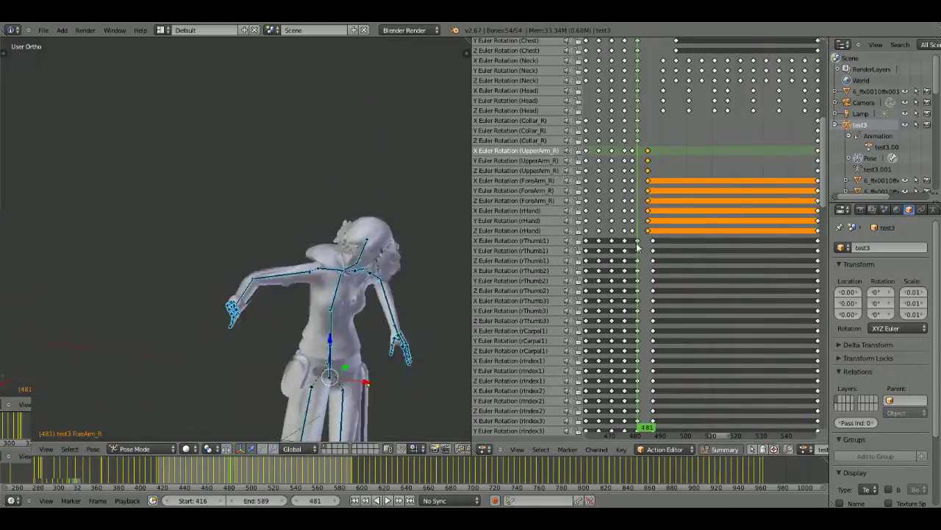
- Check the right forearm from a side view, then play the dance animation
{"action": "right_click", "coordinate": [324, 294]}
{"action": "middle_click_drag", "start_coordinate": [324, 294], "coordinate": [302, 357]}
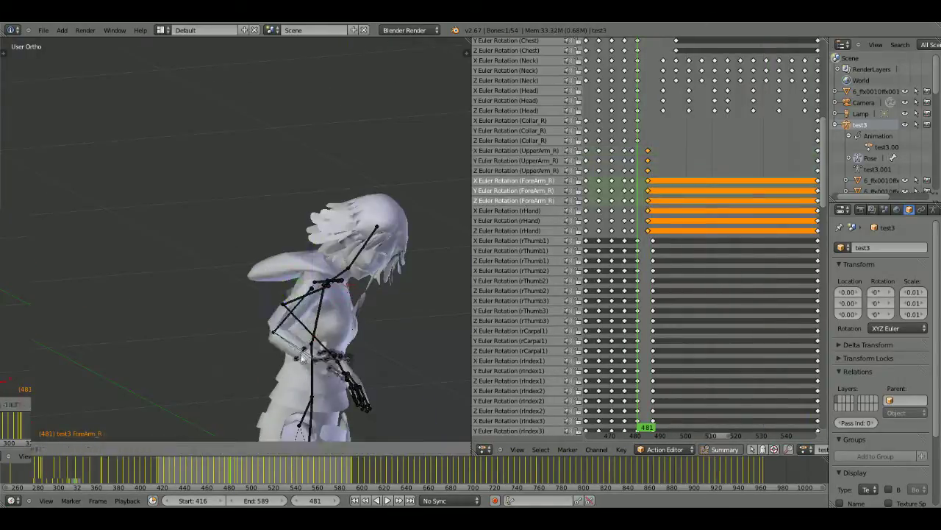
{"action": "key", "text": "ctrl+z"}
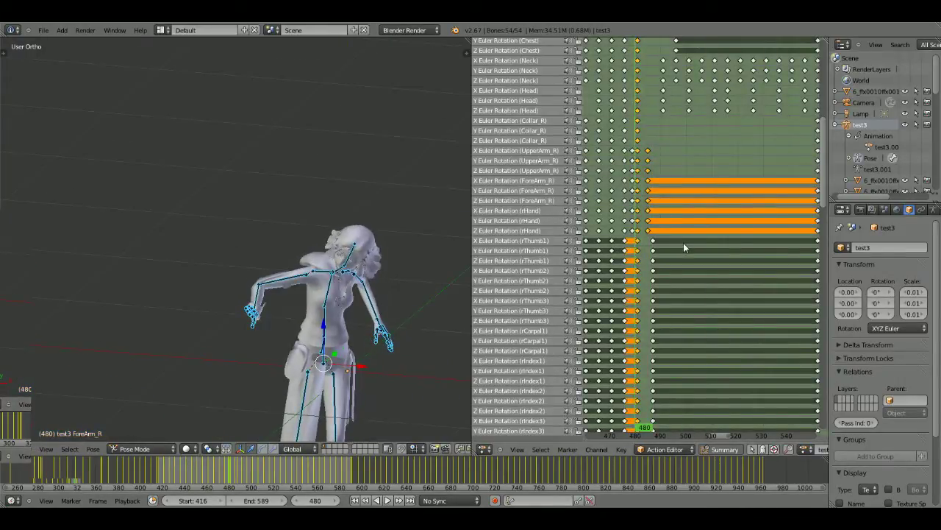
{"action": "key", "text": "ctrl+z"}
{"action": "key", "text": "ctrl+z"}
{"action": "key", "text": "ctrl+z"}
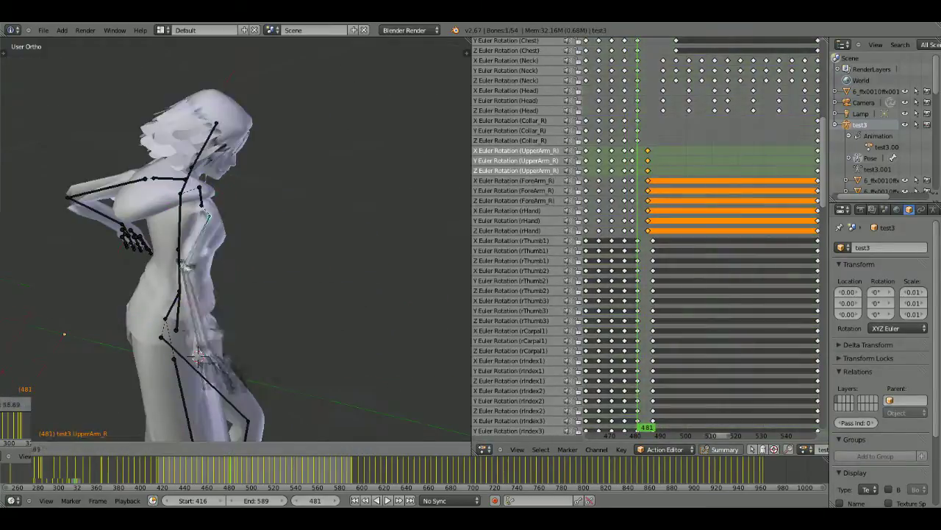
{"action": "key", "text": "ctrl+z"}
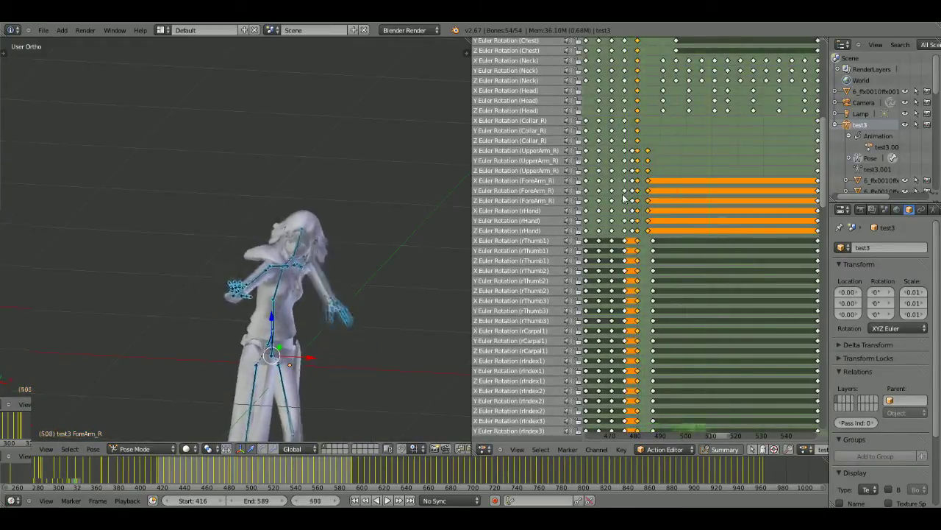
{"action": "key", "text": "alt+a"}
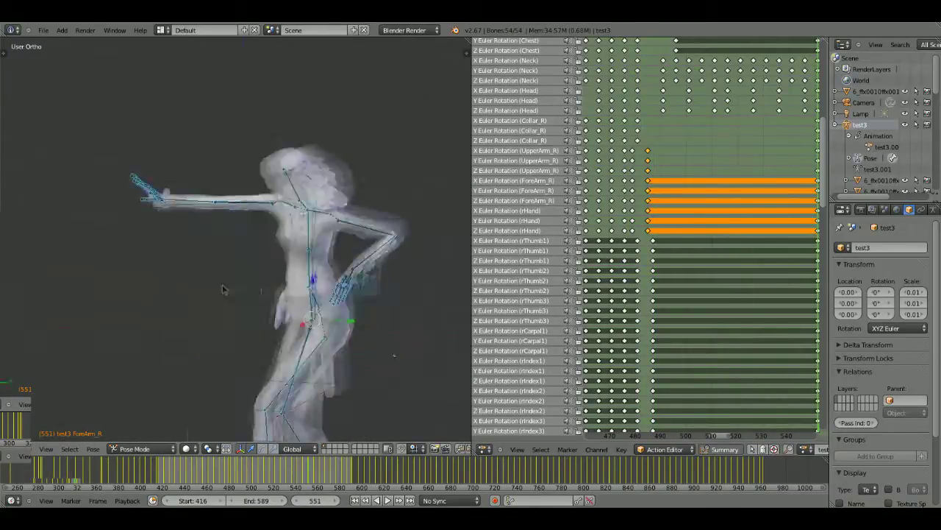
- Stop at frame 567, key the current pose, and play the animation backwards
{"action": "left_click", "coordinate": [383, 500]}
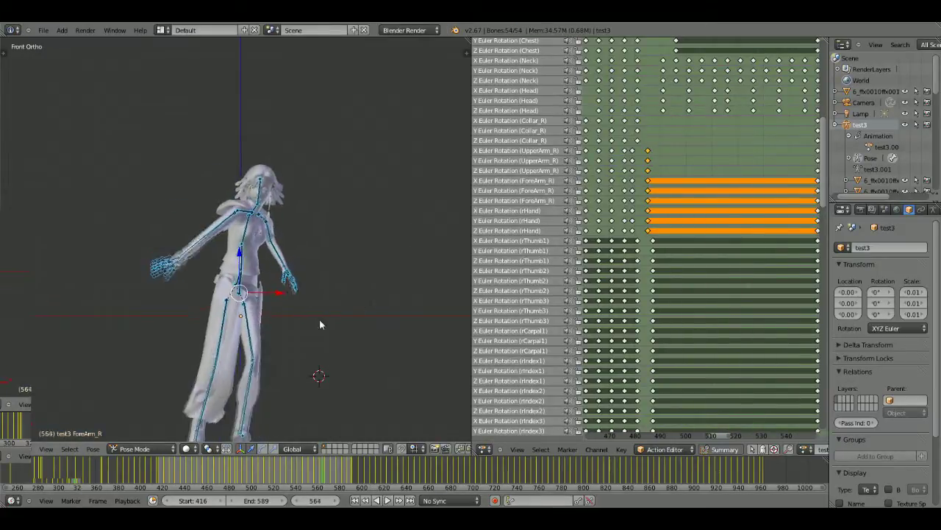
{"action": "key", "text": "i"}
{"action": "left_click", "coordinate": [314, 292]}
{"action": "key", "text": "shift+alt+a"}
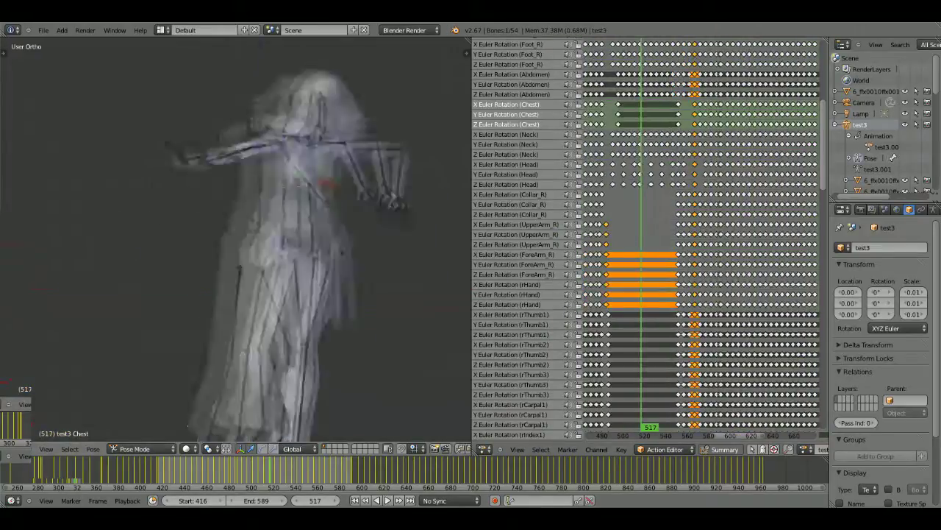
- Select the right upper arm, hand and finger keys down through rPinky3 and move to frame 561
{"action": "left_click", "coordinate": [644, 191]}
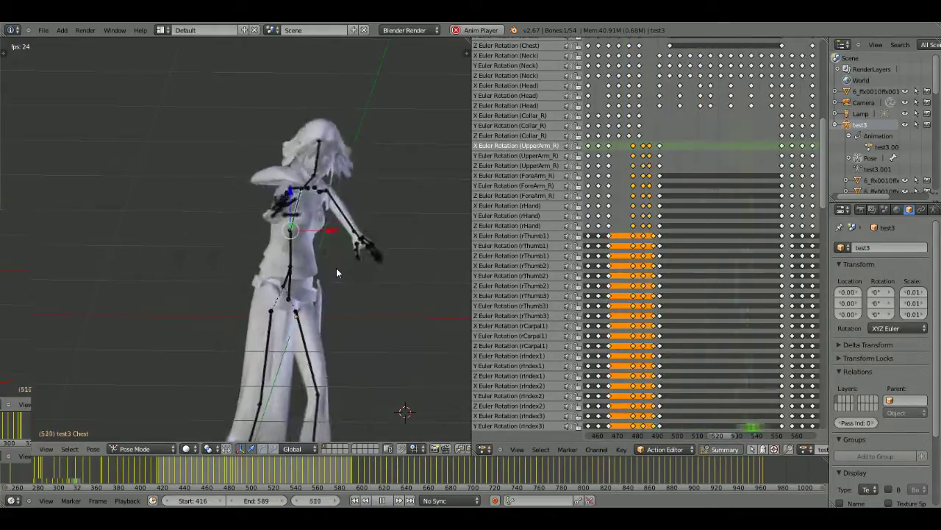
{"action": "left_click", "coordinate": [780, 206]}
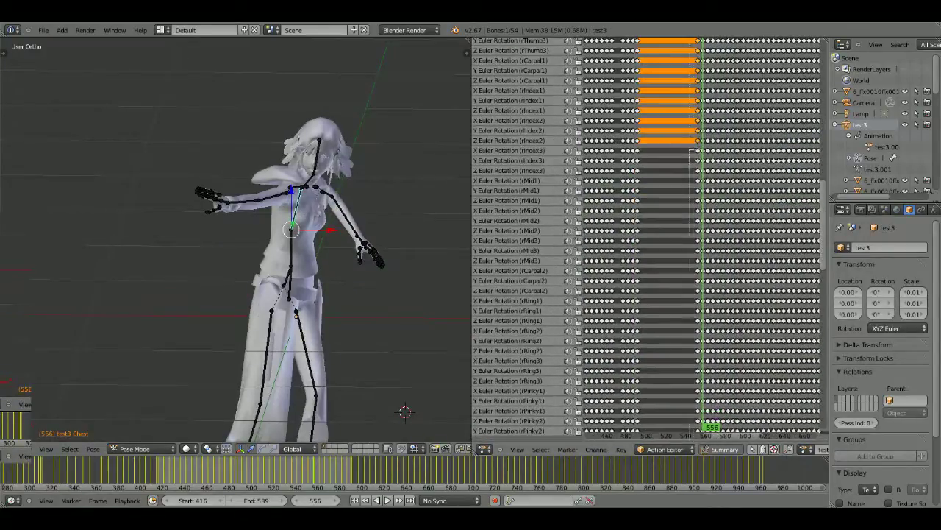
{"action": "left_click_drag", "start_coordinate": [701, 234], "coordinate": [707, 259]}
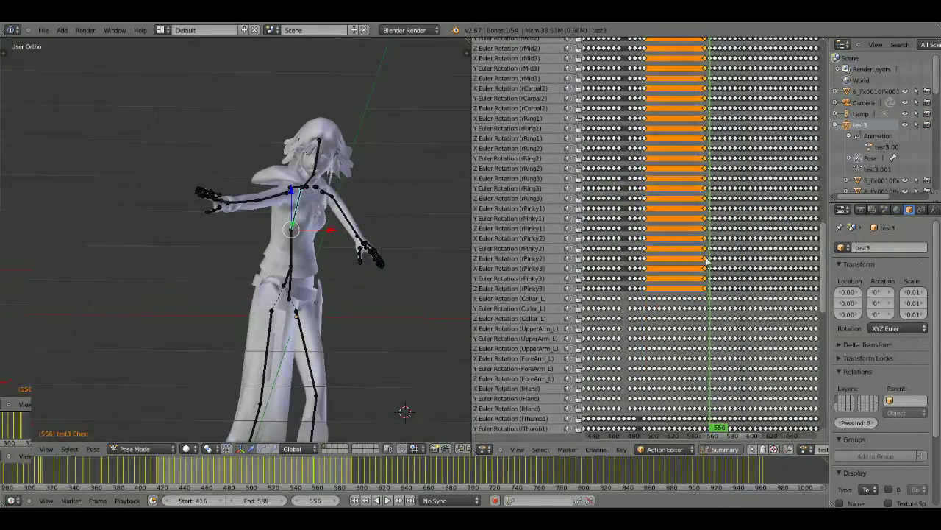
{"action": "middle_click_drag", "start_coordinate": [589, 172], "coordinate": [654, 195]}
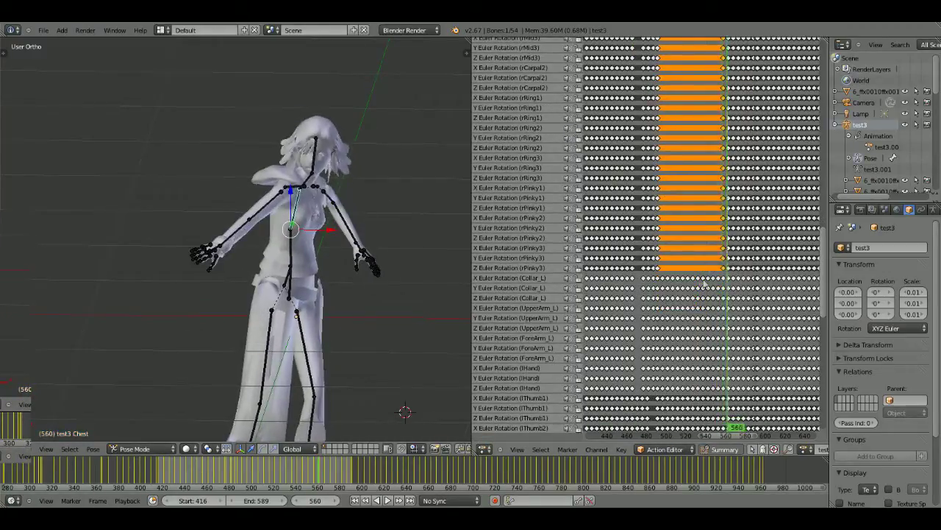
{"action": "middle_click_drag", "start_coordinate": [703, 283], "coordinate": [732, 236], "text": "ctrl"}
{"action": "left_click", "coordinate": [732, 235]}
- Set the current frame to 552, play the dance, and fit all keys in view
{"action": "scroll", "coordinate": [707, 359], "scroll_direction": "down", "scroll_amount": 10, "text": "alt"}
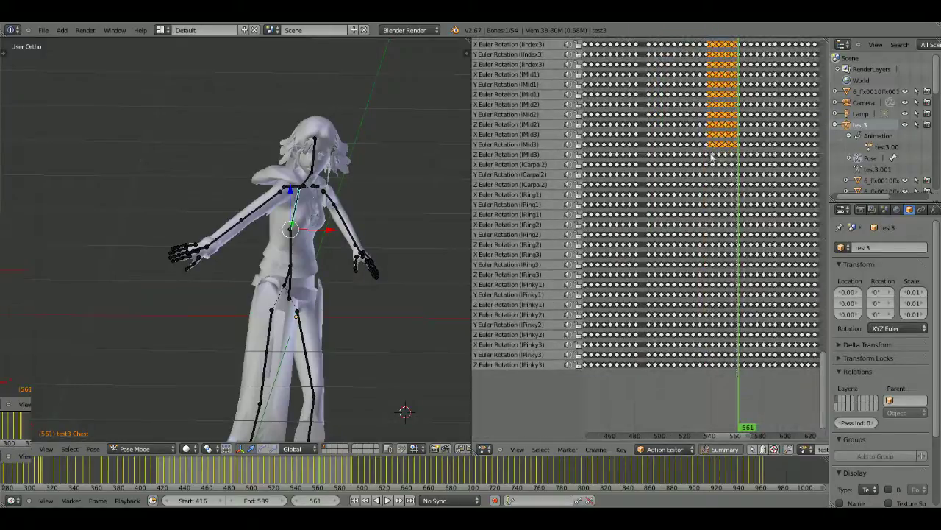
{"action": "scroll", "coordinate": [647, 235], "scroll_direction": "up", "scroll_amount": 10}
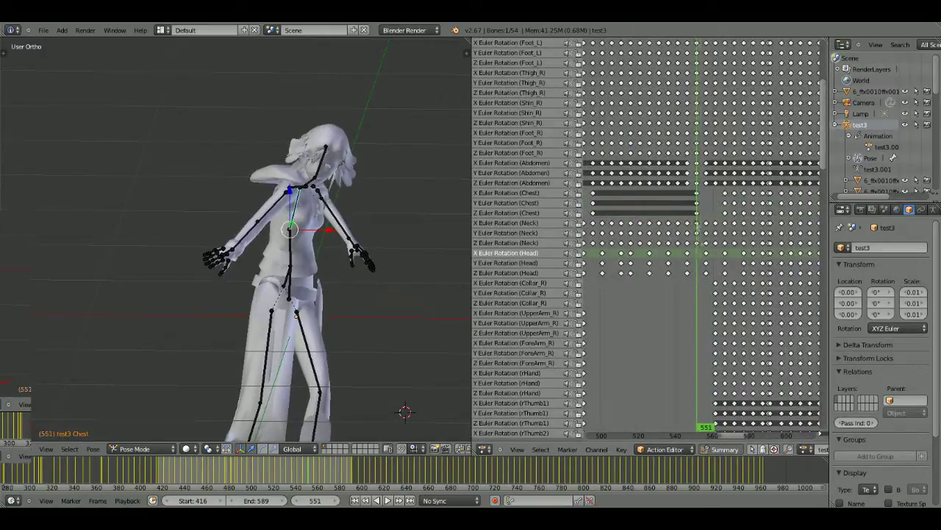
{"action": "scroll", "coordinate": [705, 193], "scroll_direction": "up", "scroll_amount": 2}
{"action": "left_click", "coordinate": [704, 193]}
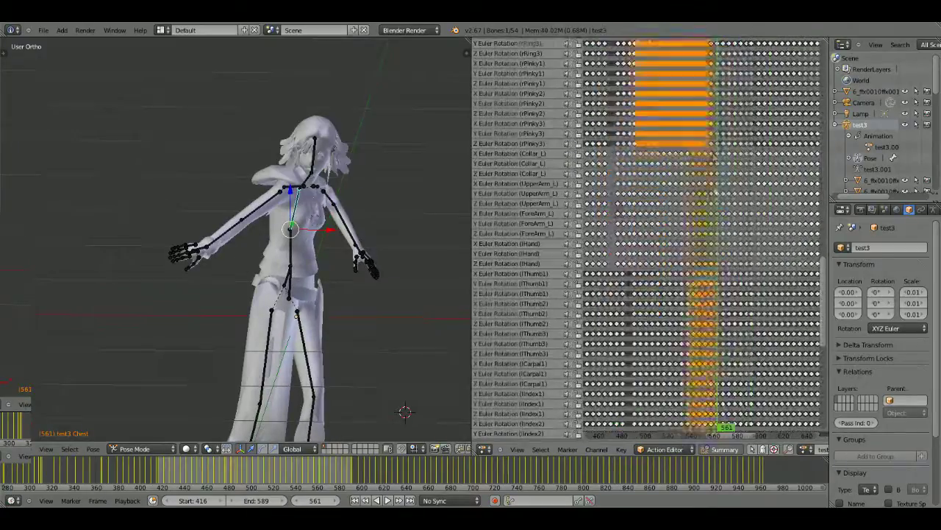
{"action": "scroll", "coordinate": [717, 237], "scroll_direction": "up", "scroll_amount": 3}
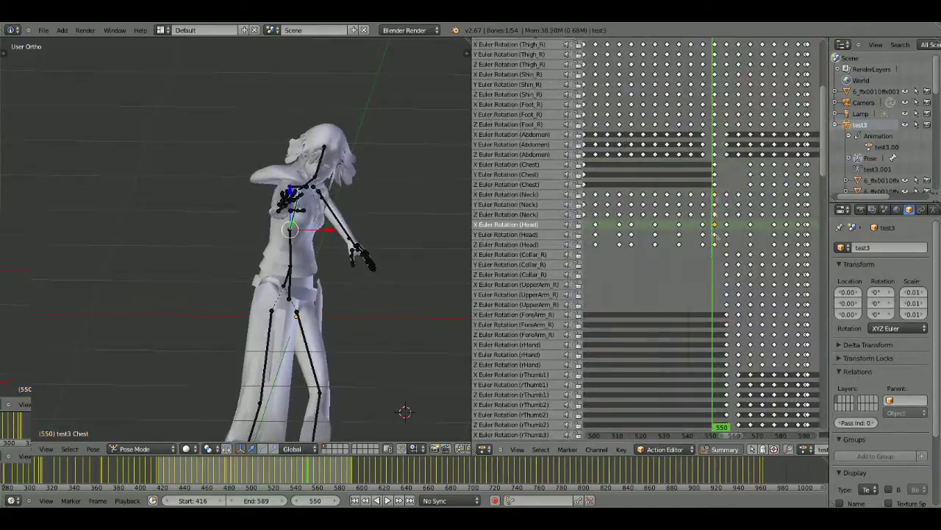
{"action": "key", "text": "alt+a"}
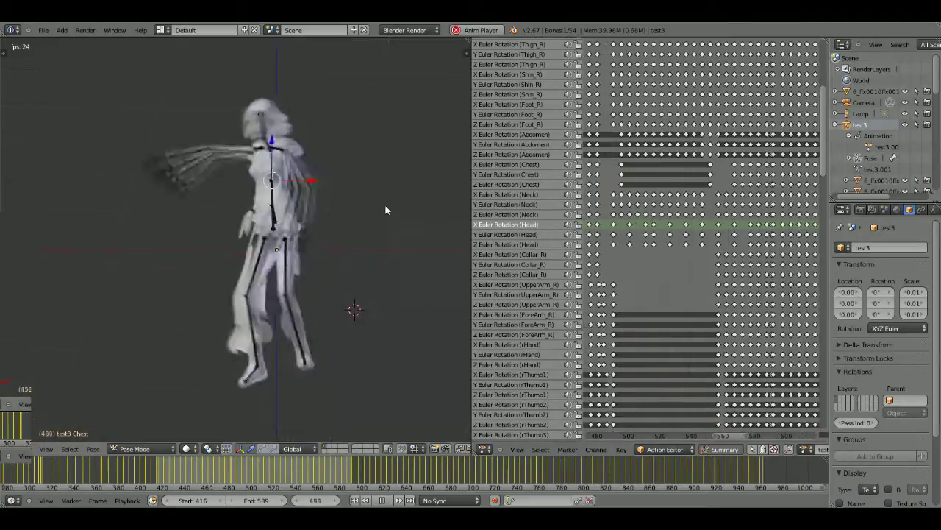
{"action": "key", "text": "Home"}
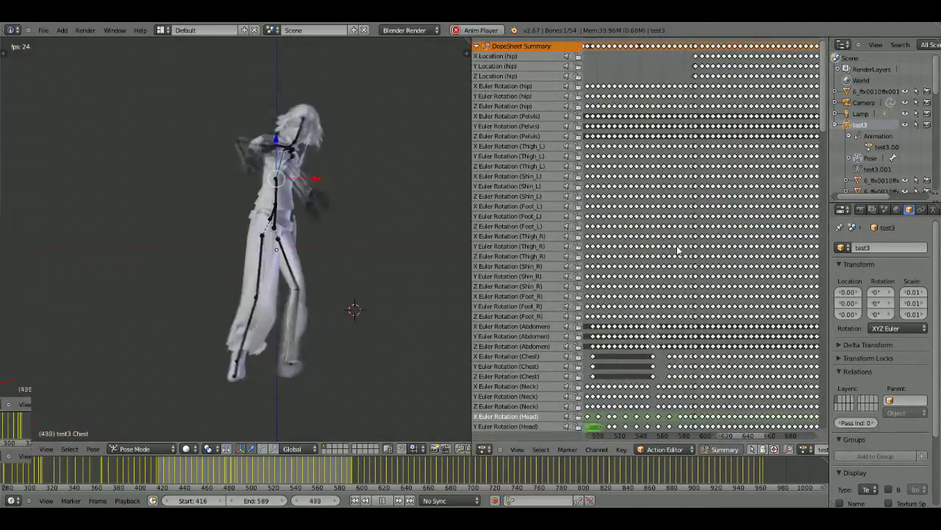
- Stop playback near frame 652 and move the current frame to 656
{"action": "key", "text": "alt+a"}
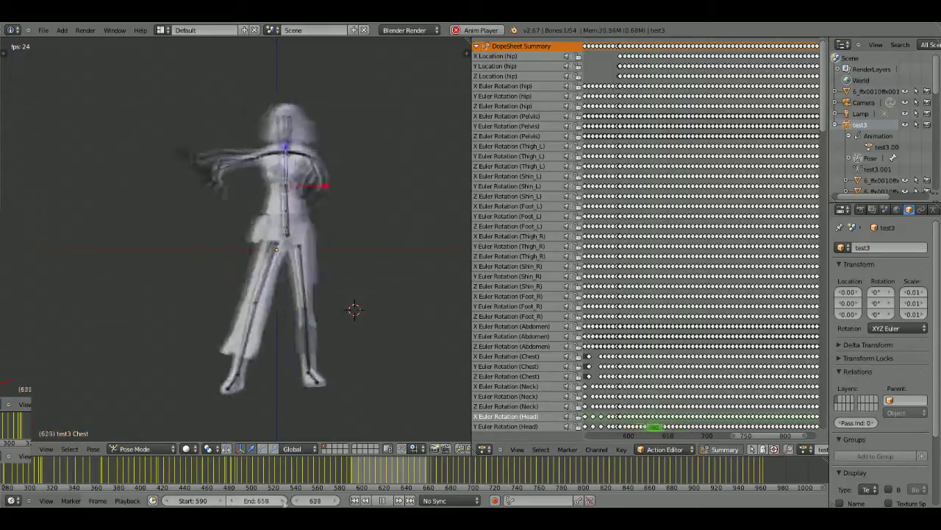
{"action": "scroll", "coordinate": [699, 235], "scroll_direction": "up", "scroll_amount": 4}
{"action": "key", "text": "alt+a"}
{"action": "scroll", "coordinate": [740, 48], "scroll_direction": "up", "scroll_amount": 3}
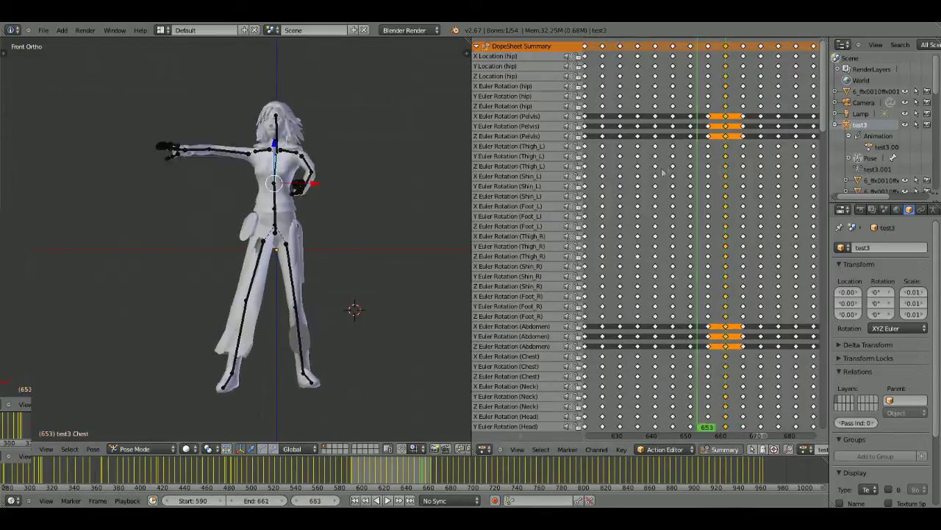
{"action": "left_click", "coordinate": [709, 50]}
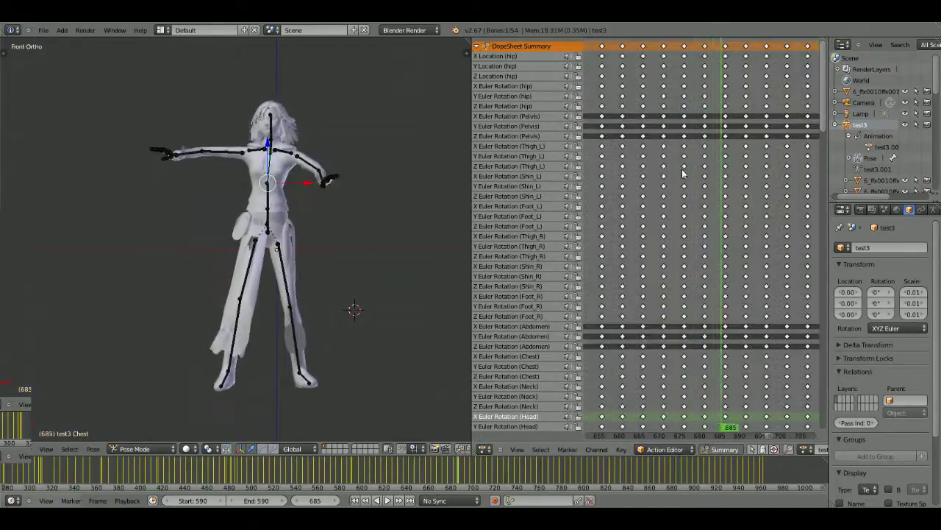
- Scroll the channels down to the Ring3 finger rows, then select every bone of the rig
{"action": "scroll", "coordinate": [723, 186], "scroll_direction": "up", "scroll_amount": 2}
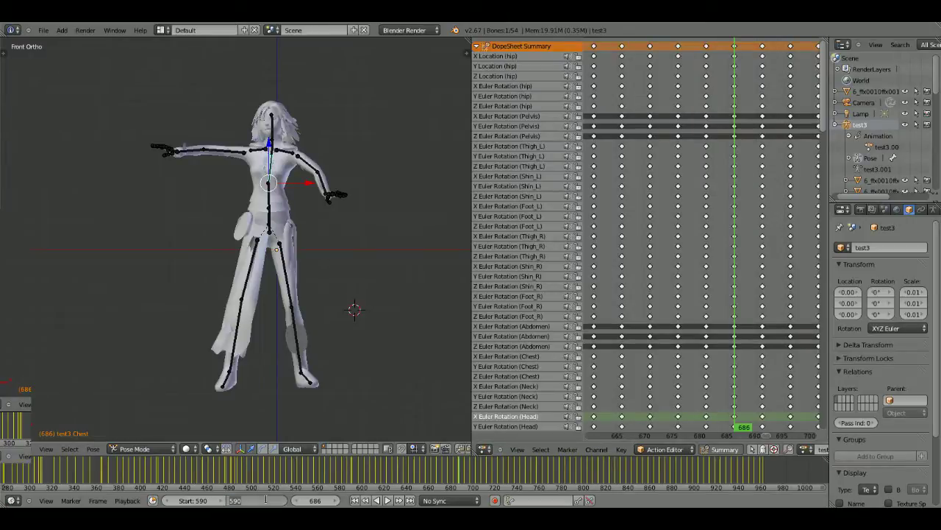
{"action": "scroll", "coordinate": [692, 165], "scroll_direction": "down", "scroll_amount": 5}
{"action": "scroll", "coordinate": [691, 165], "scroll_direction": "down", "scroll_amount": 5}
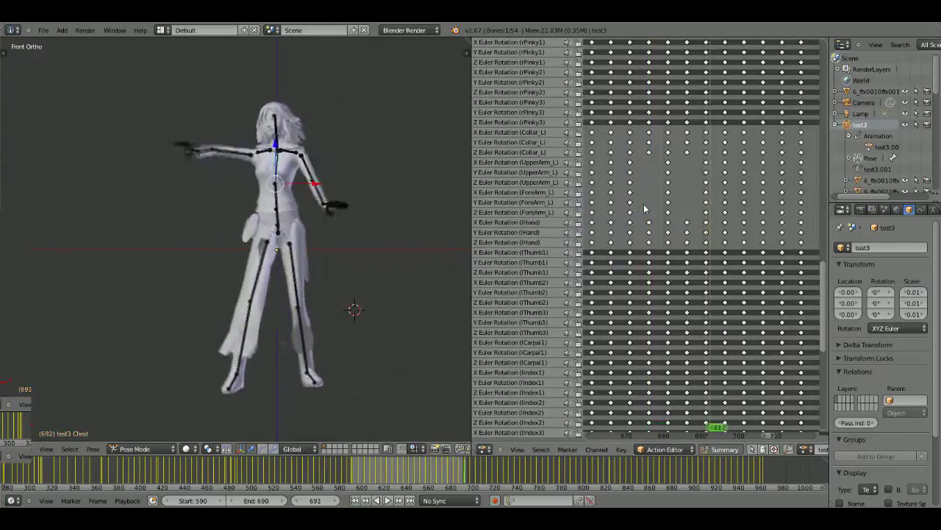
{"action": "middle_click_drag", "start_coordinate": [643, 204], "coordinate": [694, 230]}
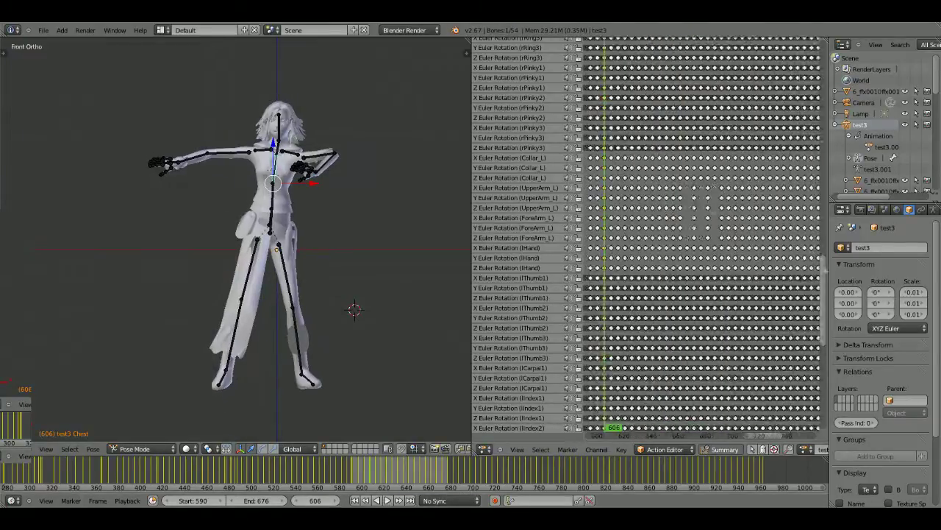
{"action": "scroll", "coordinate": [647, 236], "scroll_direction": "up", "scroll_amount": 10}
{"action": "key", "text": "a"}
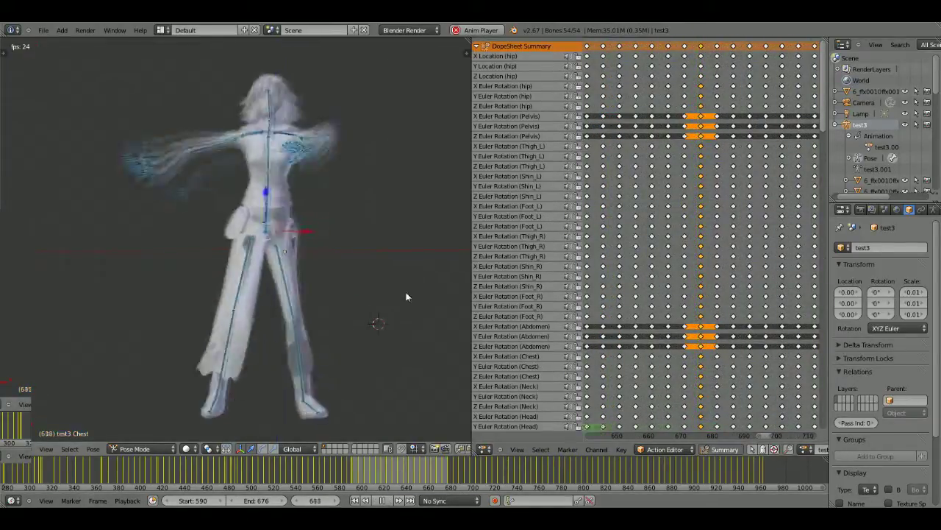
- Key the whole arms-out pose at frame 676 and check frames 670–676
{"action": "left_click", "coordinate": [382, 500]}
{"action": "left_click", "coordinate": [356, 500]}
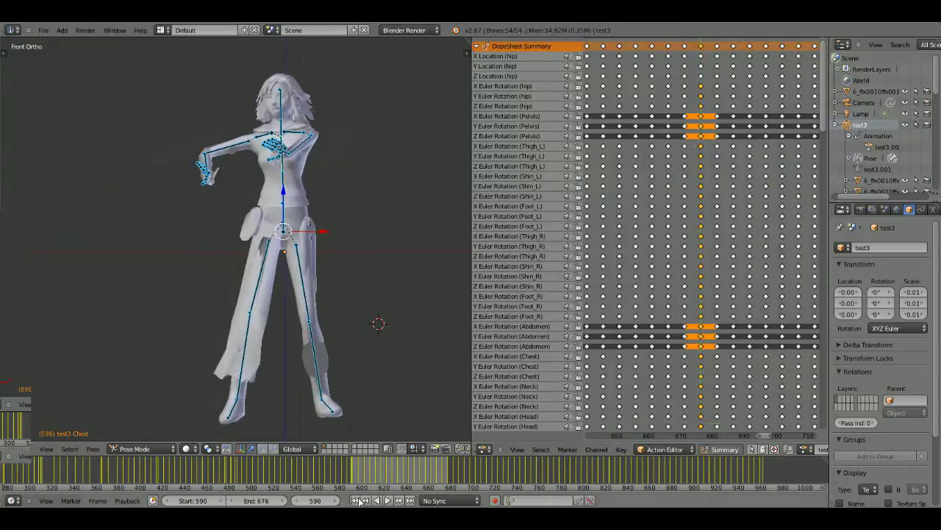
{"action": "left_click_drag", "start_coordinate": [609, 152], "coordinate": [628, 437]}
{"action": "left_click", "coordinate": [622, 449]}
{"action": "left_click", "coordinate": [647, 313]}
{"action": "left_click_drag", "start_coordinate": [678, 101], "coordinate": [728, 110]}
{"action": "scroll", "coordinate": [589, 134], "scroll_direction": "down", "scroll_amount": 3}
{"action": "key", "text": "ctrl+z"}
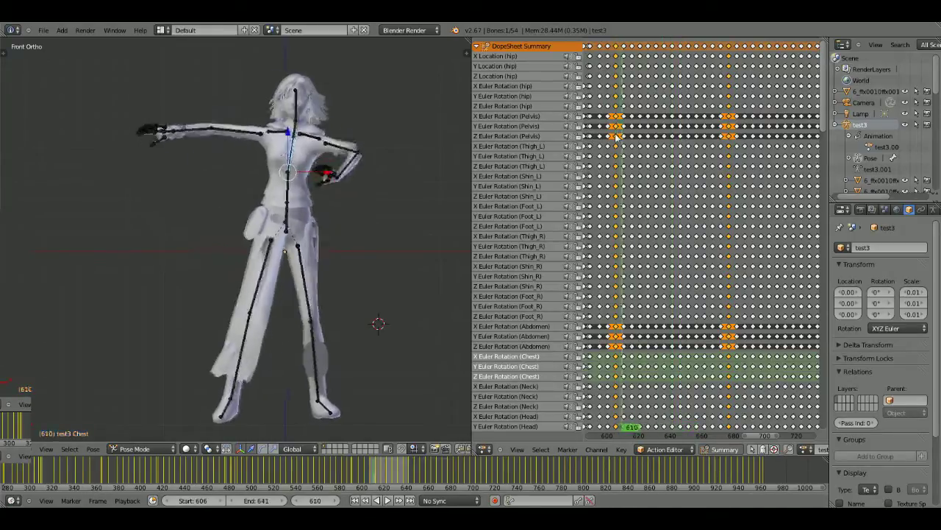
- Shorten the playback loop to end near frame 636 and play it through
{"action": "left_click", "coordinate": [387, 501]}
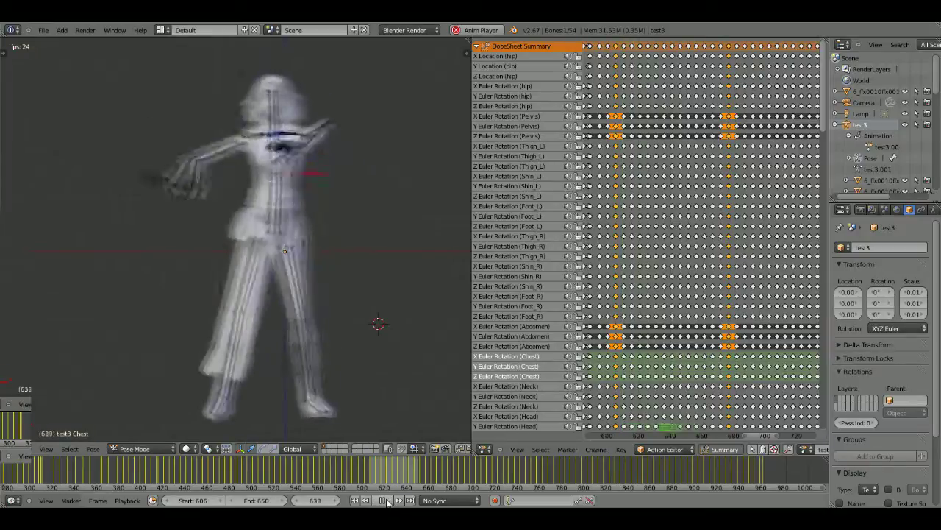
{"action": "key", "text": "Escape"}
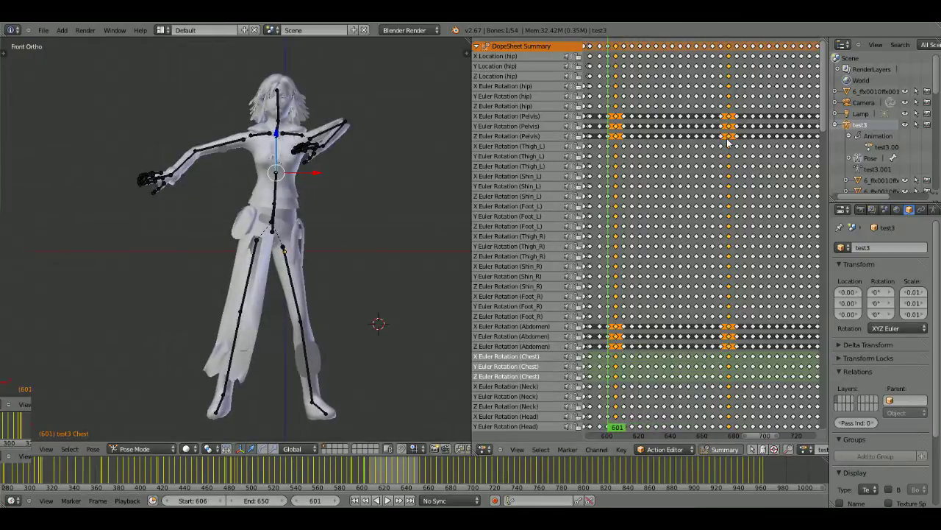
{"action": "left_click", "coordinate": [387, 500]}
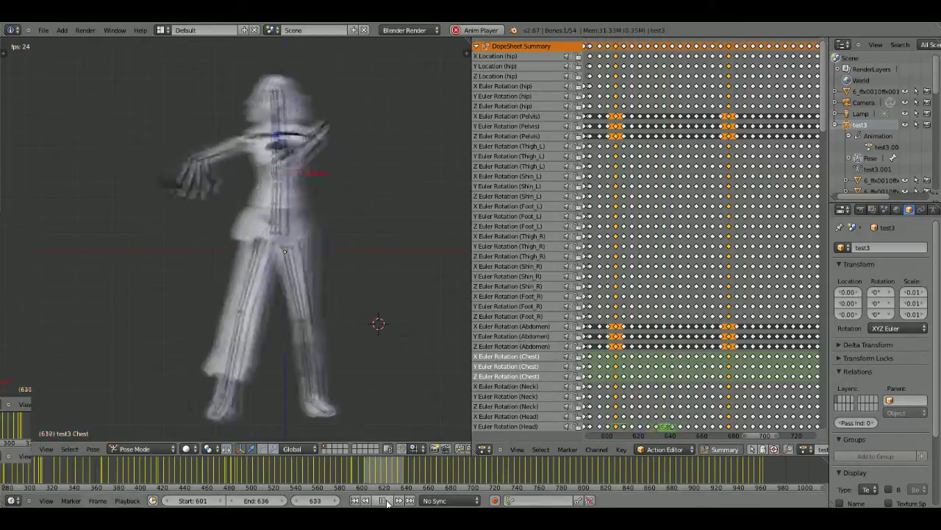
{"action": "key", "text": "alt+a"}
{"action": "left_click_drag", "start_coordinate": [254, 500], "coordinate": [232, 503]}
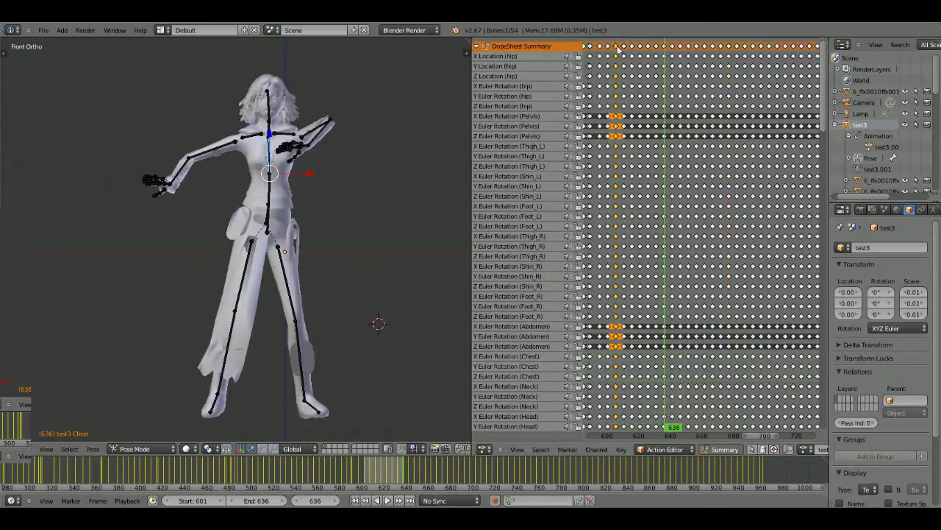
{"action": "key", "text": "alt+a"}
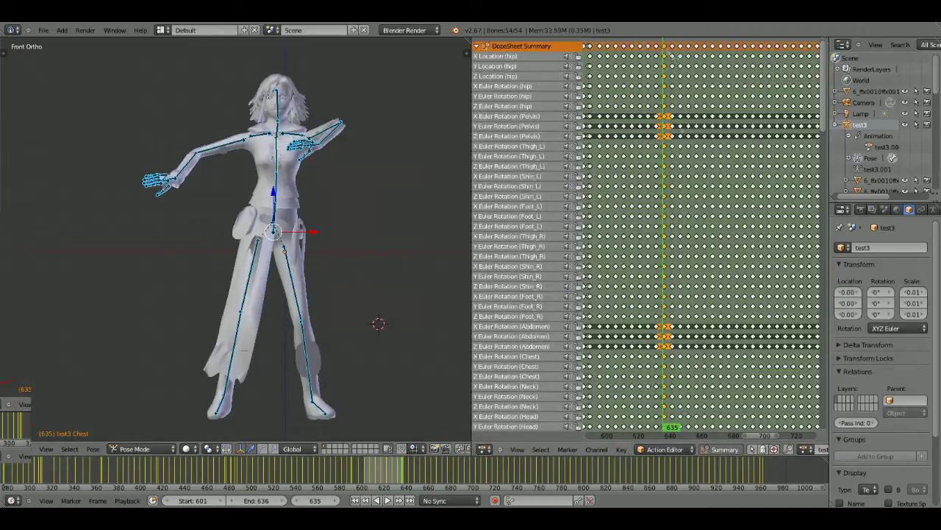
{"action": "scroll", "coordinate": [674, 104], "scroll_direction": "up", "scroll_amount": 3}
{"action": "left_click", "coordinate": [389, 500]}
{"action": "middle_click_drag", "start_coordinate": [376, 328], "coordinate": [273, 317]}
{"action": "key", "text": "alt+a"}
- Move the pelvis and abdomen keys onto frame 601
{"action": "scroll", "coordinate": [639, 49], "scroll_direction": "down", "scroll_amount": 3}
{"action": "left_click", "coordinate": [638, 48]}
{"action": "left_click_drag", "start_coordinate": [699, 46], "coordinate": [638, 46]}
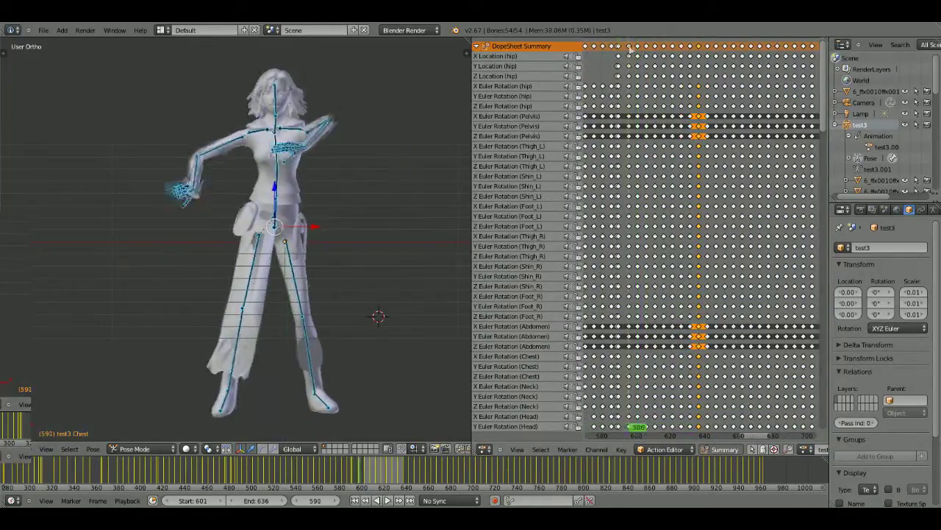
{"action": "key", "text": "s"}
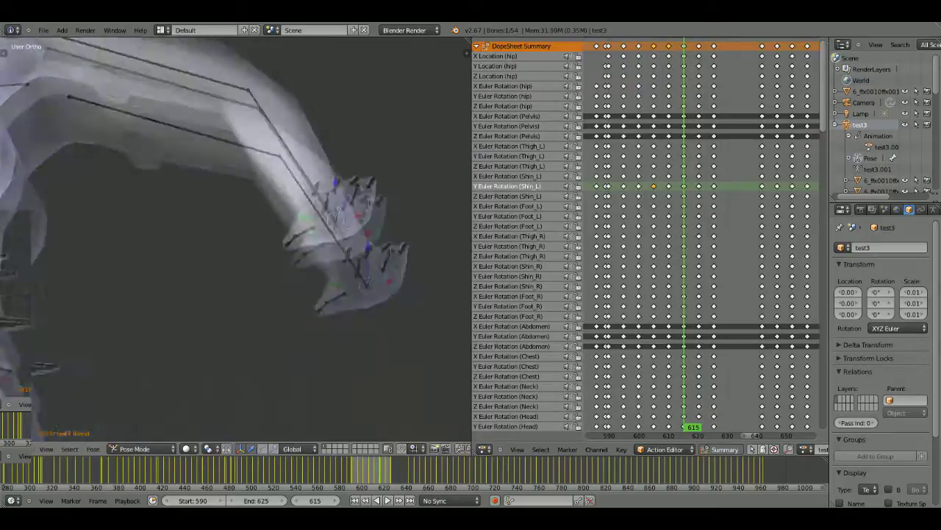
- Play the loop, then select the lHand and Collar_L X rotation keys near frame 594
{"action": "key", "text": "alt+a"}
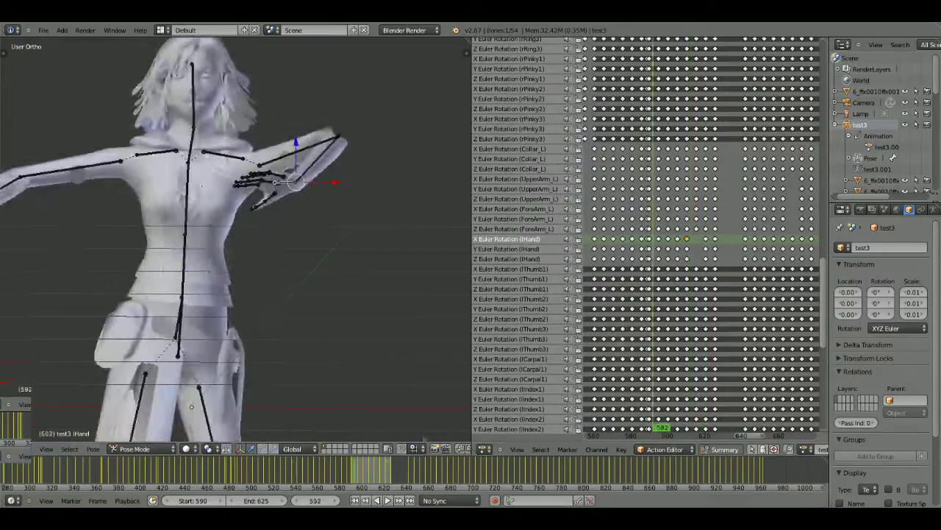
{"action": "left_click_drag", "start_coordinate": [685, 245], "coordinate": [654, 242]}
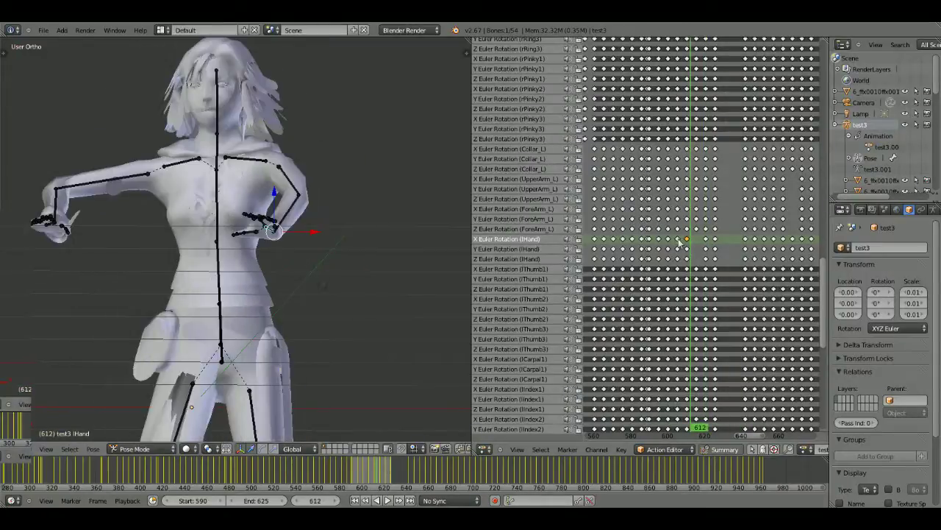
{"action": "right_click", "coordinate": [677, 239]}
{"action": "key", "text": "alt+a"}
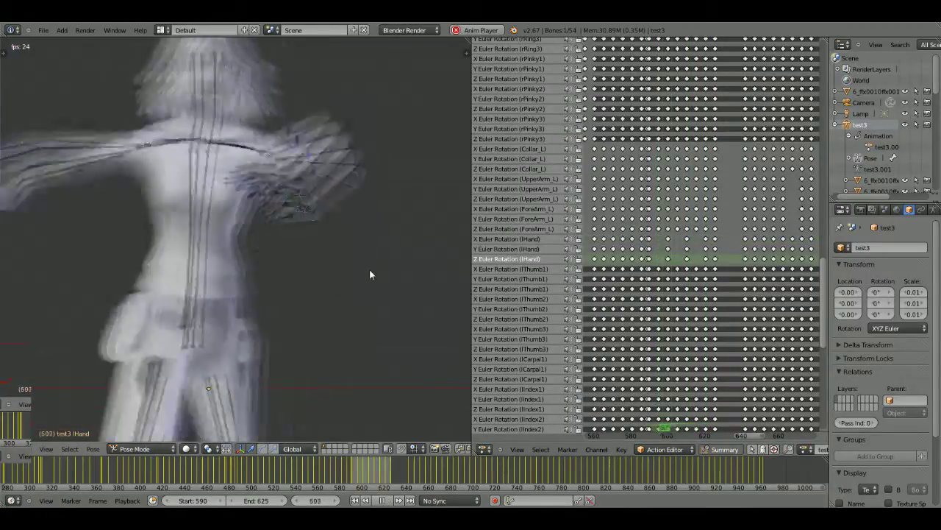
{"action": "right_click", "coordinate": [659, 150]}
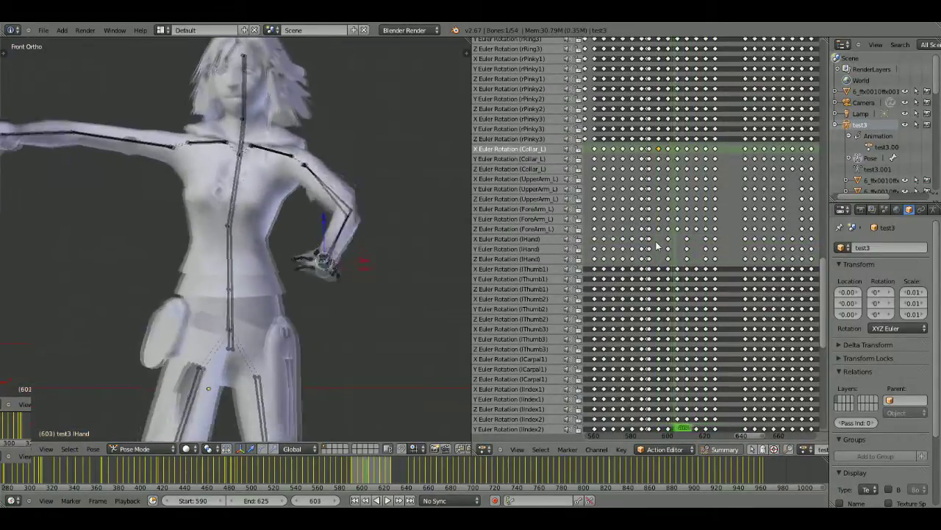
{"action": "key", "text": "Escape"}
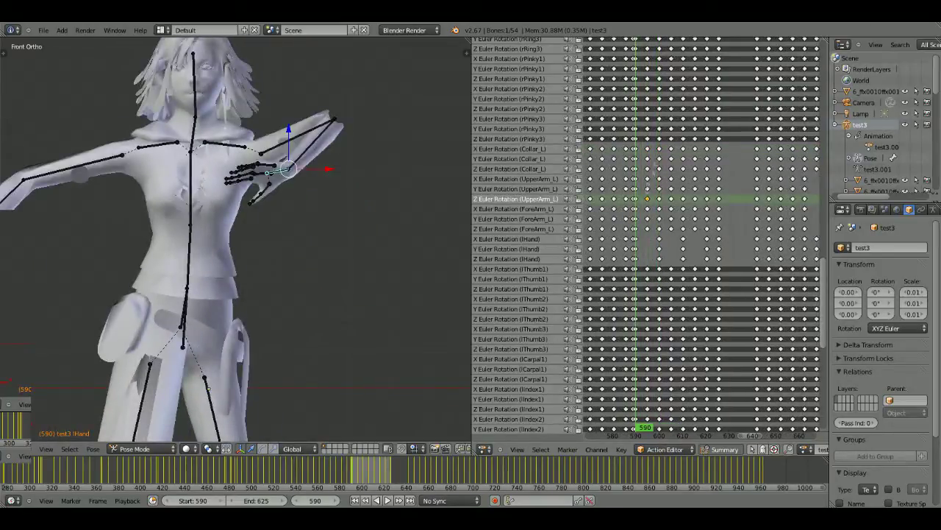
- Delete the left arm keyframe column at frame 621 and replay the loop to review it
{"action": "right_click", "coordinate": [638, 199]}
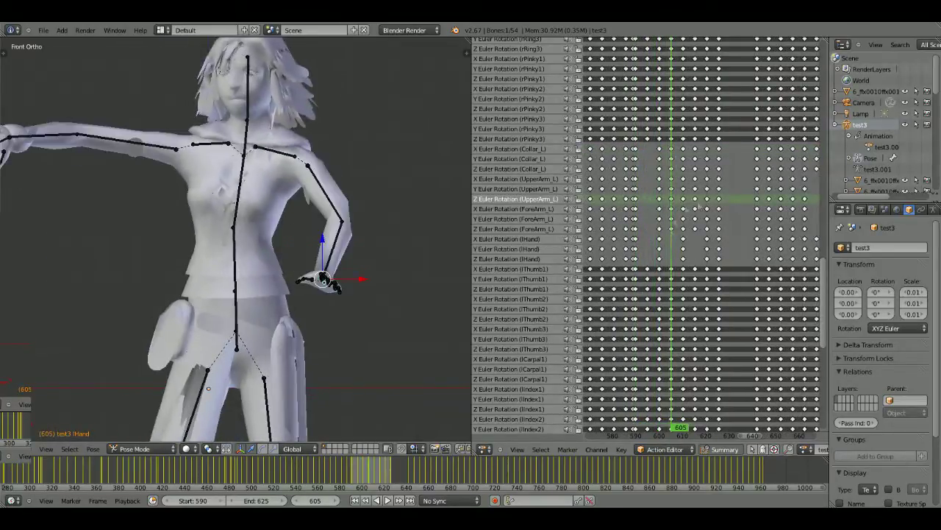
{"action": "key", "text": "x"}
{"action": "left_click", "coordinate": [693, 234]}
{"action": "key", "text": "alt+a"}
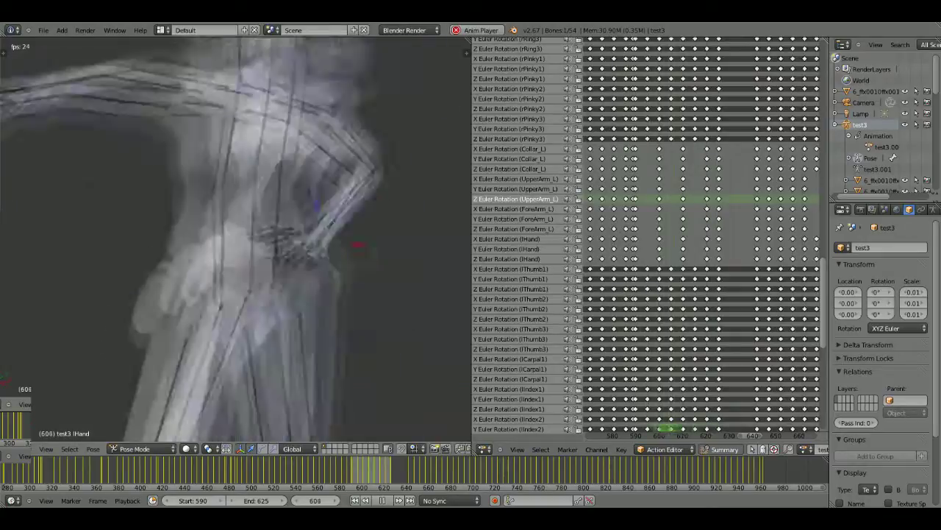
{"action": "middle_click_drag", "start_coordinate": [266, 282], "coordinate": [343, 238]}
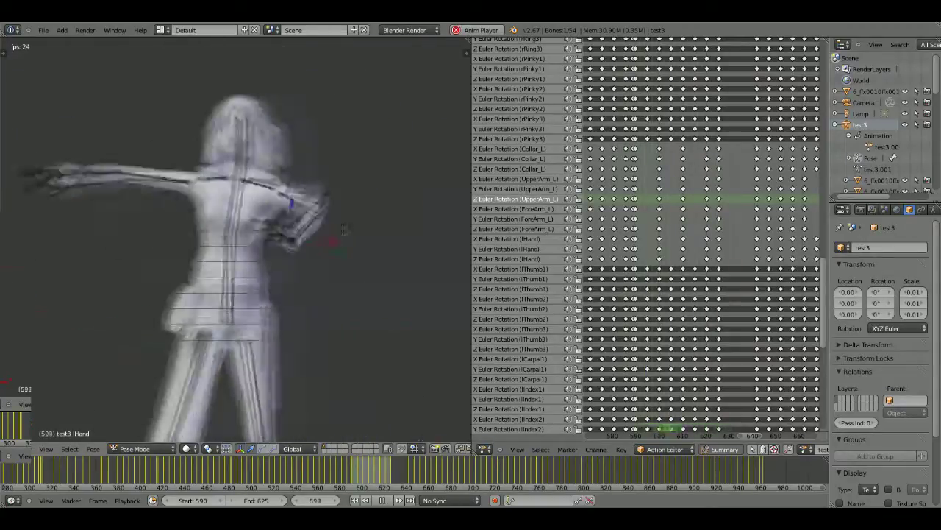
{"action": "scroll", "coordinate": [343, 233], "scroll_direction": "down", "scroll_amount": 3}
{"action": "key", "text": "alt+a"}
{"action": "key", "text": "Home"}
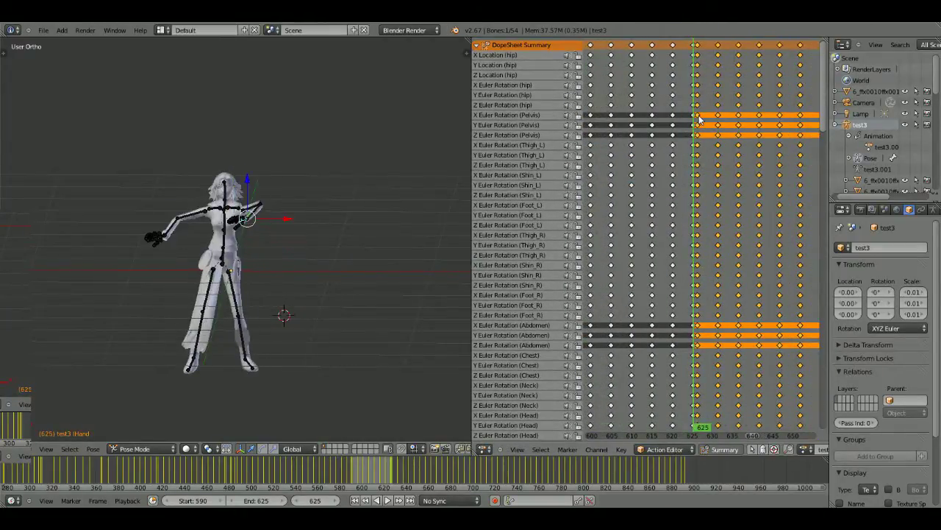
- Set the start frame to 626 and go to frame 656
{"action": "key", "text": "Return"}
{"action": "scroll", "coordinate": [730, 140], "scroll_direction": "down", "scroll_amount": 3}
{"action": "left_click", "coordinate": [731, 140]}
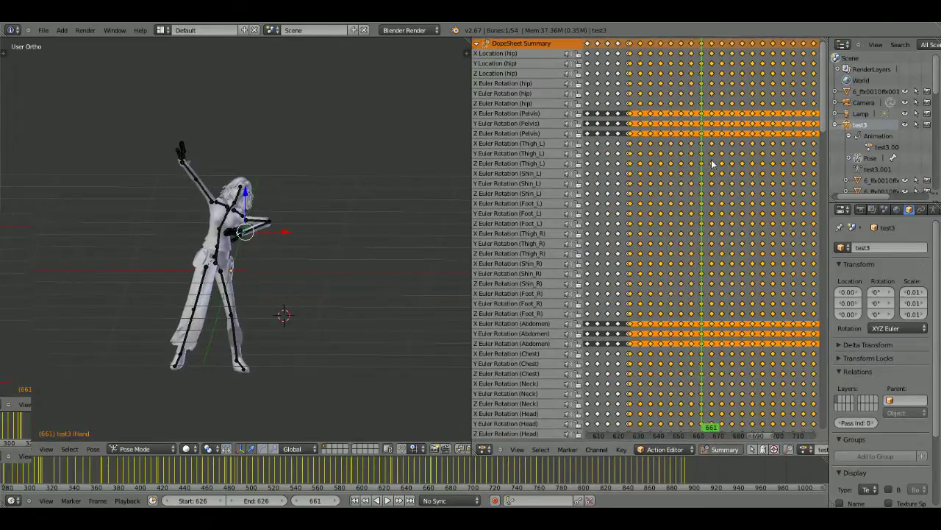
{"action": "left_click_drag", "start_coordinate": [712, 163], "coordinate": [691, 164]}
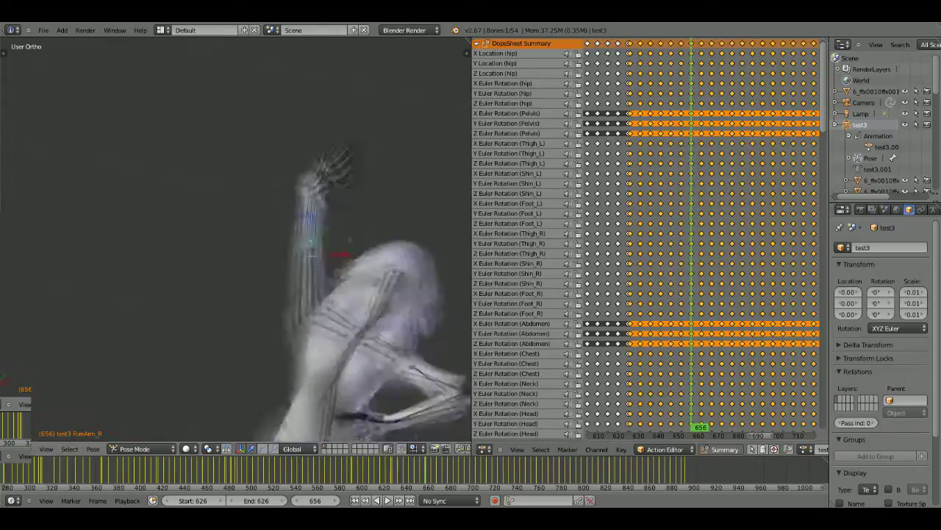
- Rotate the right upper arm around Z so it points straight overhead
{"action": "middle_click_drag", "start_coordinate": [345, 221], "coordinate": [369, 140]}
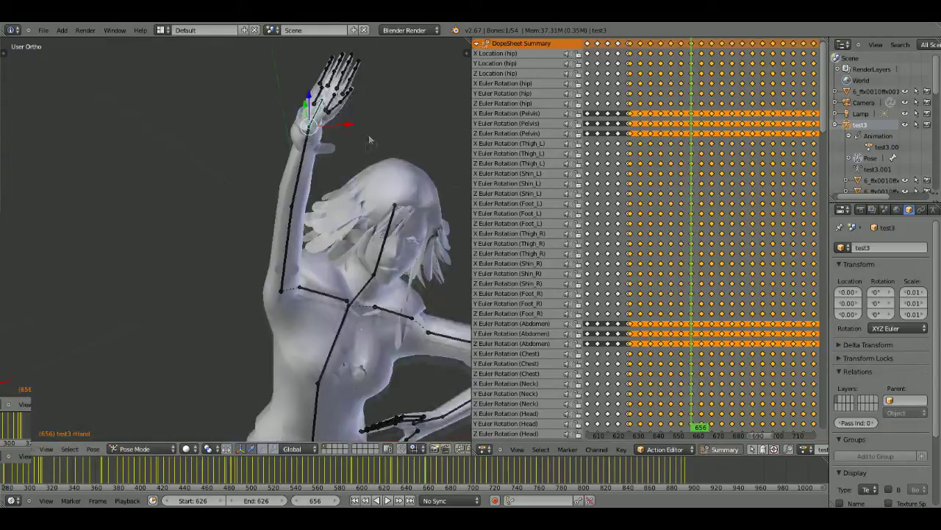
{"action": "right_click", "coordinate": [287, 252]}
{"action": "key", "text": "r"}
{"action": "key", "text": "z"}
{"action": "left_click", "coordinate": [273, 188]}
- Inspect the raised hand, select all bones, then select the Chest bone
{"action": "middle_click_drag", "start_coordinate": [272, 188], "coordinate": [352, 219]}
{"action": "scroll", "coordinate": [351, 219], "scroll_direction": "up", "scroll_amount": 5}
{"action": "scroll", "coordinate": [351, 218], "scroll_direction": "down", "scroll_amount": 3}
{"action": "scroll", "coordinate": [367, 282], "scroll_direction": "down", "scroll_amount": 5}
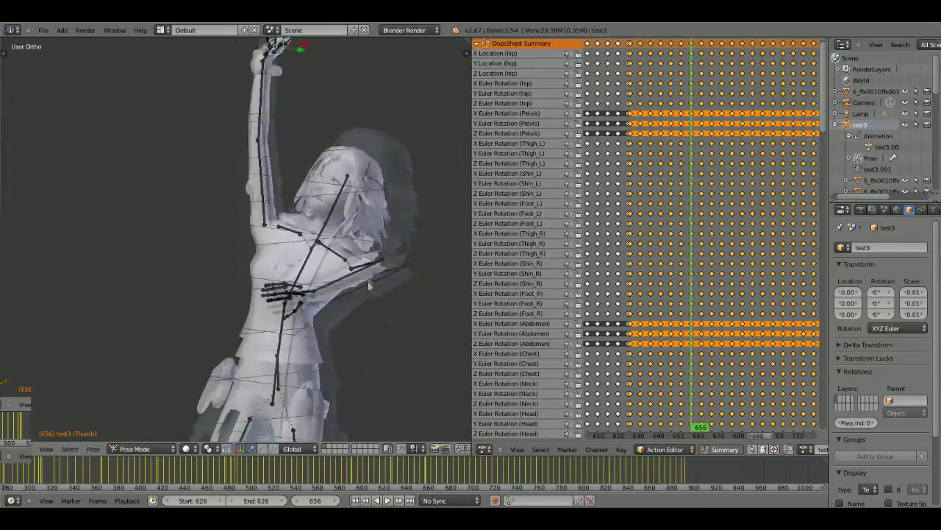
{"action": "key", "text": "a"}
{"action": "scroll", "coordinate": [371, 228], "scroll_direction": "up", "scroll_amount": 3}
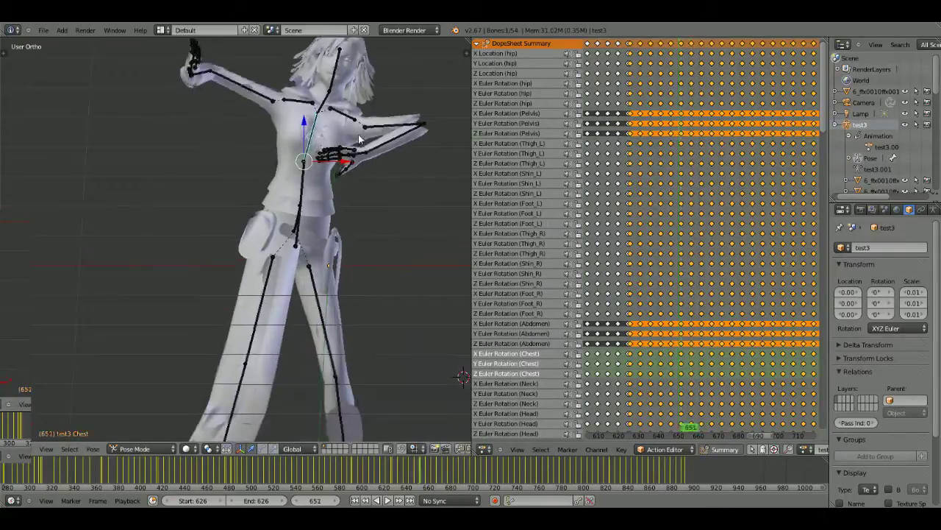
{"action": "right_click", "coordinate": [316, 132]}
{"action": "scroll", "coordinate": [353, 139], "scroll_direction": "down", "scroll_amount": 5, "text": "alt"}
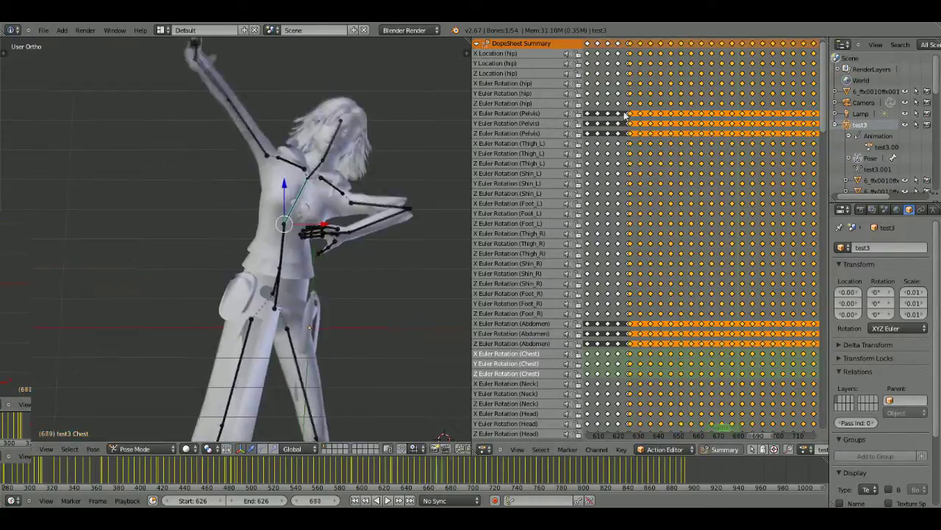
{"action": "scroll", "coordinate": [647, 221], "scroll_direction": "down", "scroll_amount": 3}
{"action": "scroll", "coordinate": [647, 221], "scroll_direction": "up", "scroll_amount": 3}
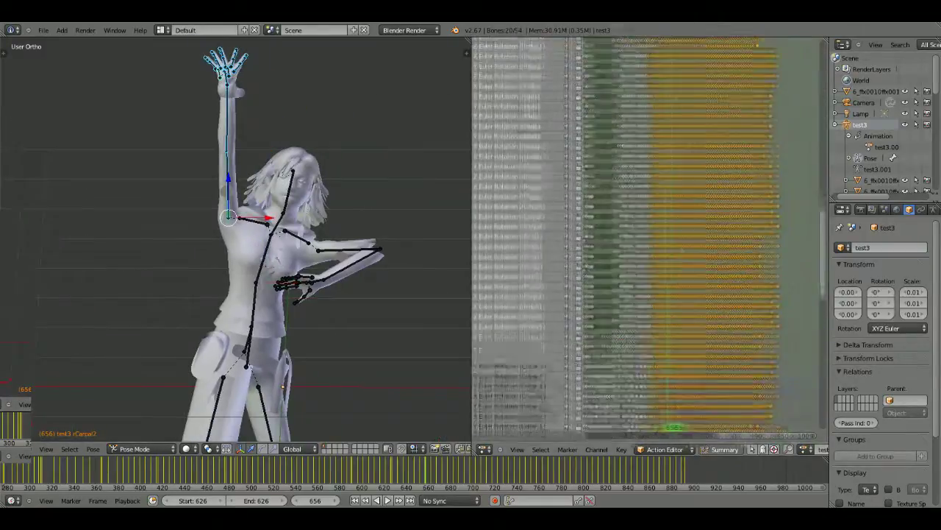
- Check frames 626, 656 and 786 to find where the right arm is raised
{"action": "scroll", "coordinate": [662, 183], "scroll_direction": "down", "scroll_amount": 5}
{"action": "left_click", "coordinate": [695, 169]}
{"action": "scroll", "coordinate": [647, 184], "scroll_direction": "up", "scroll_amount": 3}
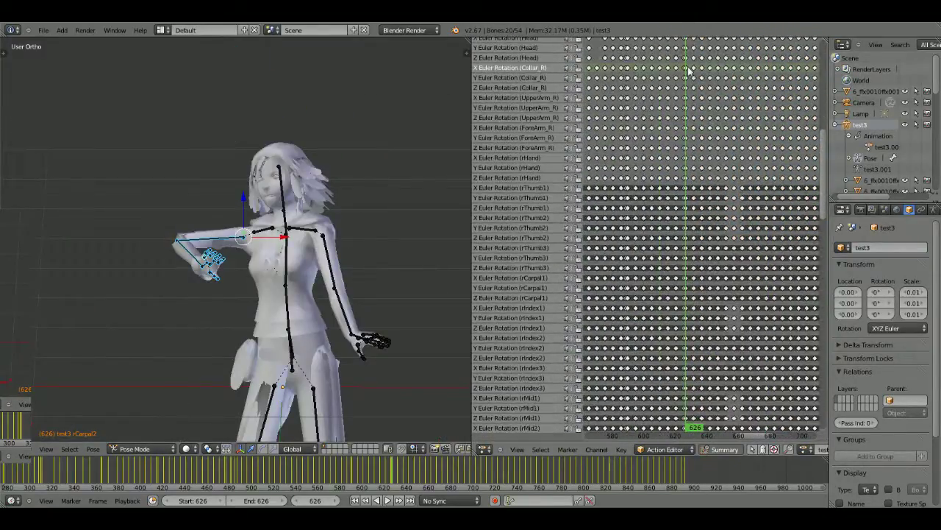
{"action": "left_click", "coordinate": [622, 156]}
{"action": "scroll", "coordinate": [691, 195], "scroll_direction": "down", "scroll_amount": 5}
{"action": "left_click", "coordinate": [691, 195]}
- Play the animation, then set the current frame to 852
{"action": "key", "text": "alt+a"}
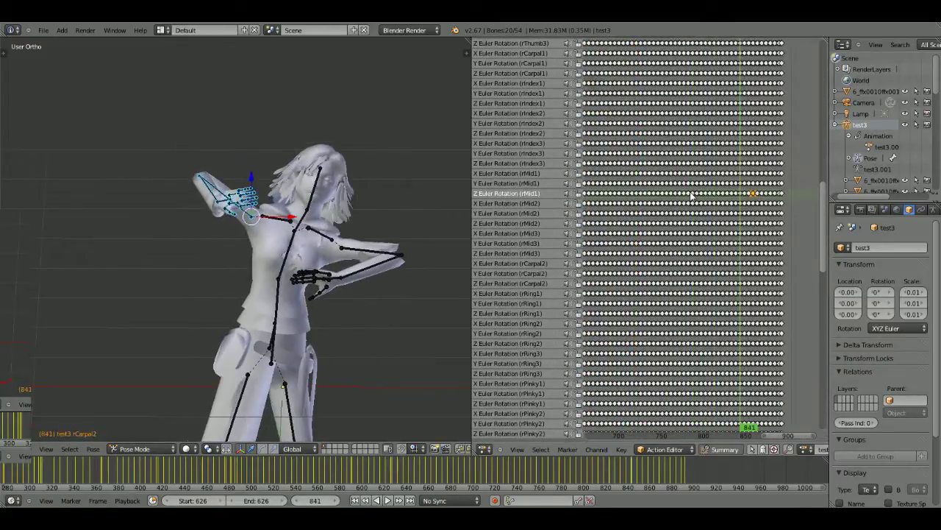
{"action": "scroll", "coordinate": [691, 195], "scroll_direction": "up", "scroll_amount": 3}
{"action": "left_click", "coordinate": [781, 195]}
{"action": "scroll", "coordinate": [658, 194], "scroll_direction": "down", "scroll_amount": 5}
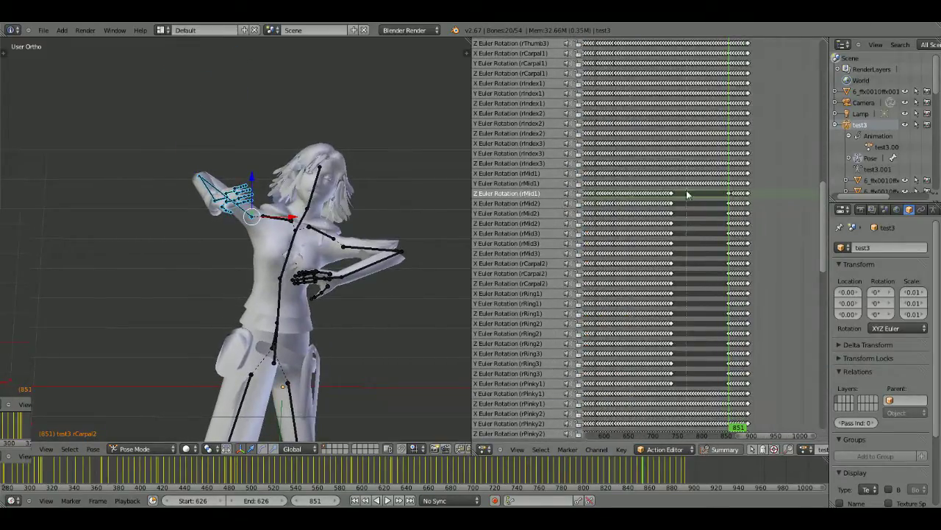
{"action": "scroll", "coordinate": [658, 193], "scroll_direction": "up", "scroll_amount": 3}
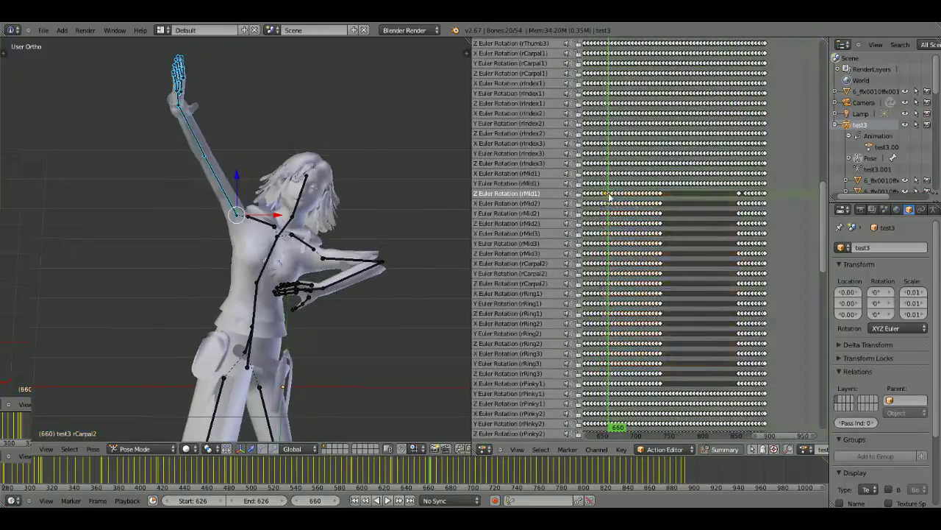
- Pick the rMid1 channel and delete the block of finger keyframes past frame 660
{"action": "left_click", "coordinate": [774, 189]}
{"action": "scroll", "coordinate": [681, 407], "scroll_direction": "down", "scroll_amount": 3}
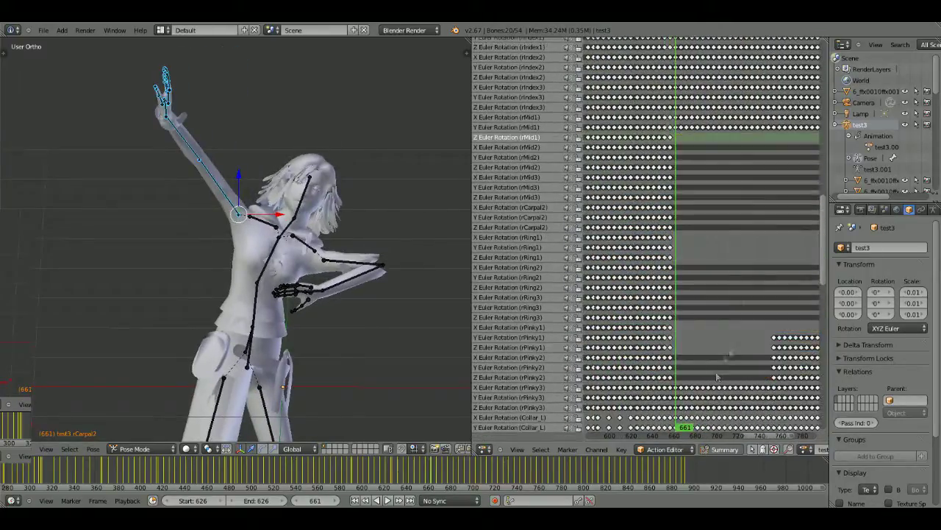
{"action": "left_click_drag", "start_coordinate": [612, 243], "coordinate": [736, 306]}
{"action": "key", "text": "Delete"}
- Box-select and delete the remaining arm, finger and middle UpperArm_R keyframes after frame 660
{"action": "scroll", "coordinate": [770, 336], "scroll_direction": "up", "scroll_amount": 5}
{"action": "left_click_drag", "start_coordinate": [624, 44], "coordinate": [777, 334]}
{"action": "scroll", "coordinate": [633, 206], "scroll_direction": "up", "scroll_amount": 4}
{"action": "key", "text": "Delete"}
{"action": "left_click", "coordinate": [655, 207]}
{"action": "key", "text": "Delete"}
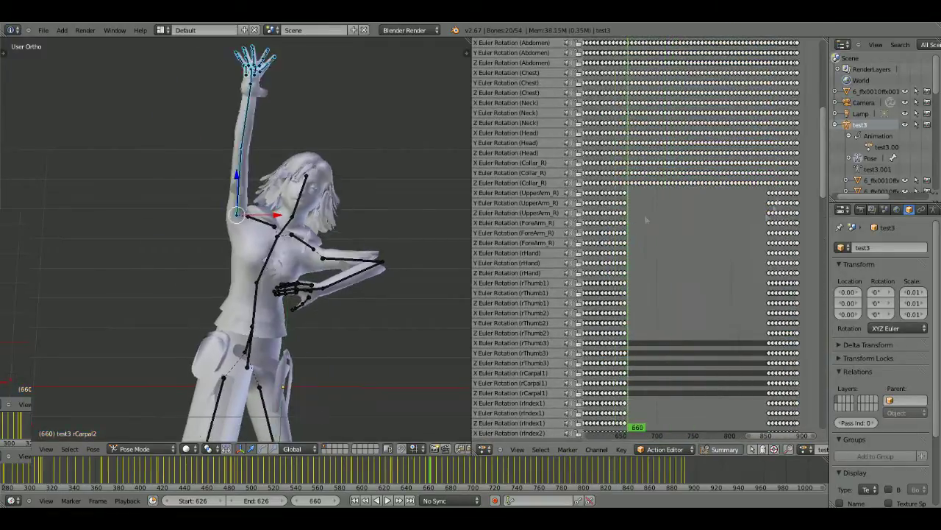
- Jump to frame 846, look through the keyframe editing options and select the UpperArm_R channel
{"action": "left_click", "coordinate": [699, 214]}
{"action": "left_click", "coordinate": [621, 449]}
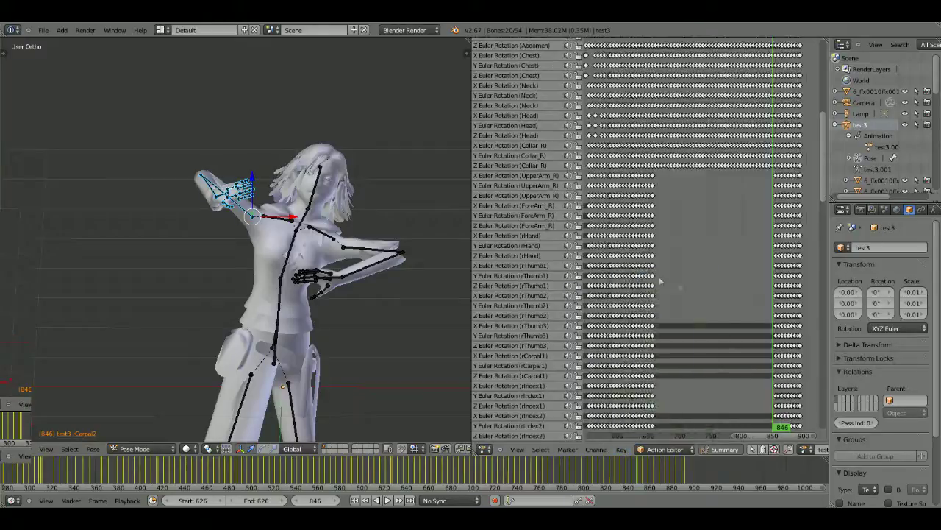
{"action": "left_click", "coordinate": [662, 279]}
{"action": "scroll", "coordinate": [702, 166], "scroll_direction": "up", "scroll_amount": 3}
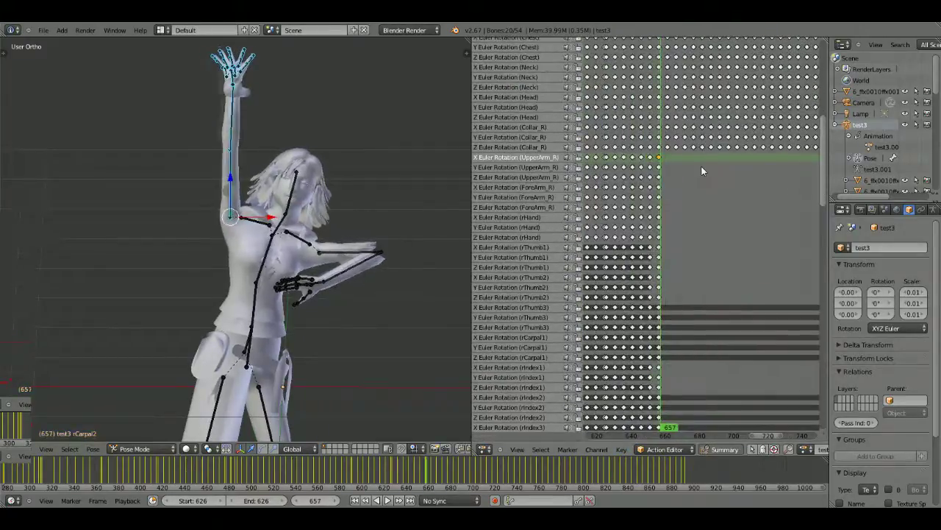
{"action": "scroll", "coordinate": [702, 166], "scroll_direction": "down", "scroll_amount": 3}
{"action": "scroll", "coordinate": [657, 207], "scroll_direction": "down", "scroll_amount": 3}
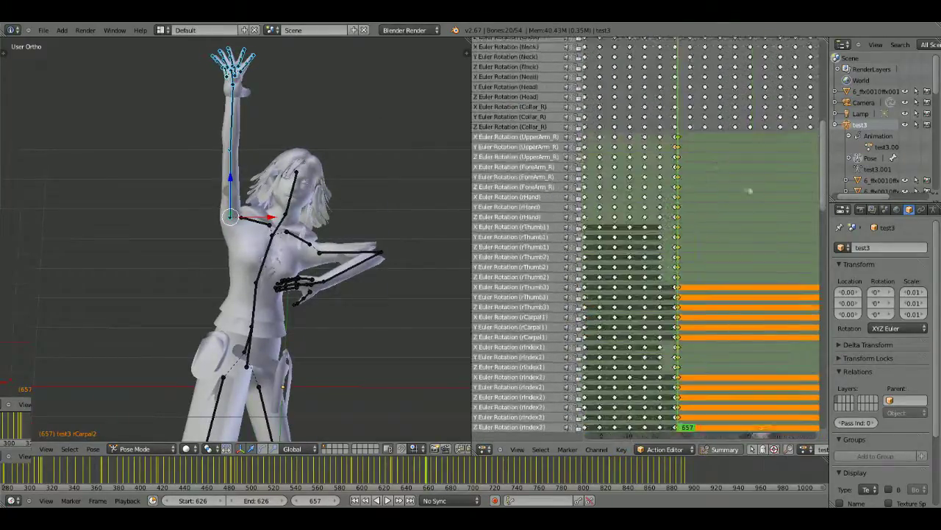
- Set the current frame to 657 and delete the later Chest keyframes
{"action": "left_click", "coordinate": [640, 160]}
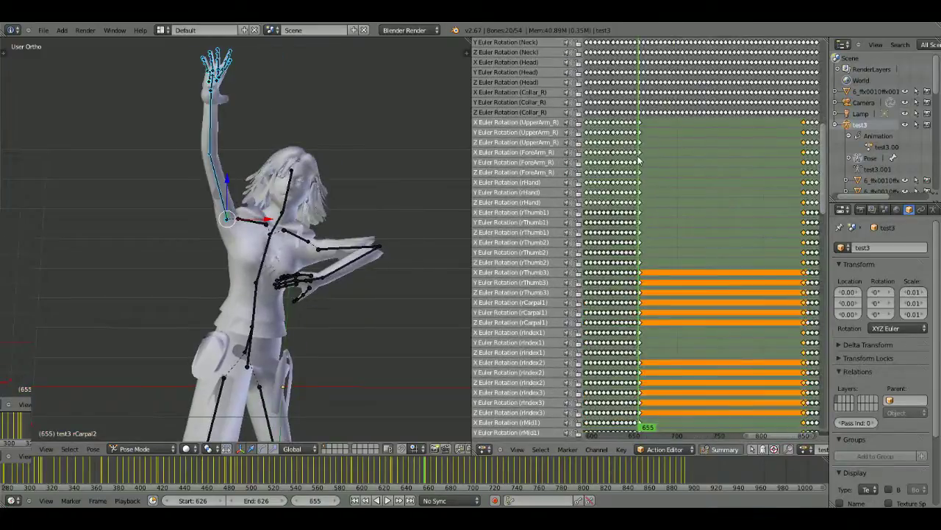
{"action": "left_click", "coordinate": [640, 161]}
{"action": "scroll", "coordinate": [637, 155], "scroll_direction": "up", "scroll_amount": 3}
{"action": "scroll", "coordinate": [634, 148], "scroll_direction": "up", "scroll_amount": 3}
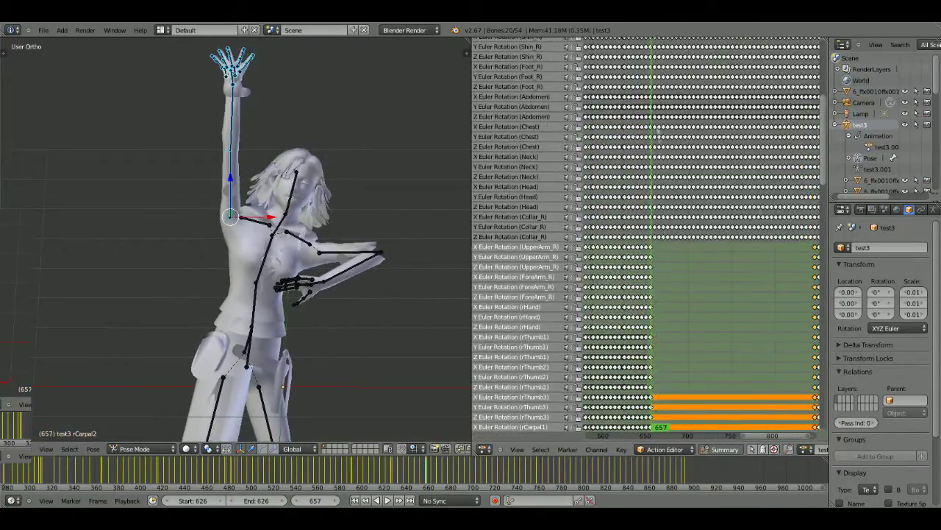
{"action": "scroll", "coordinate": [633, 144], "scroll_direction": "up", "scroll_amount": 3}
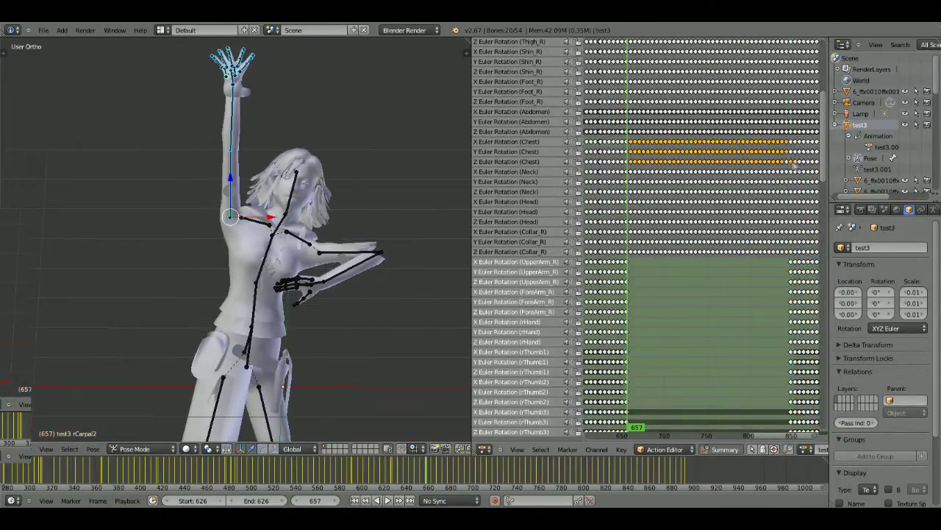
{"action": "key", "text": "Delete"}
- Return to frame 660 and select the Chest rotation channels
{"action": "scroll", "coordinate": [629, 139], "scroll_direction": "down", "scroll_amount": 2}
{"action": "left_click", "coordinate": [624, 136]}
{"action": "scroll", "coordinate": [639, 193], "scroll_direction": "up", "scroll_amount": 3}
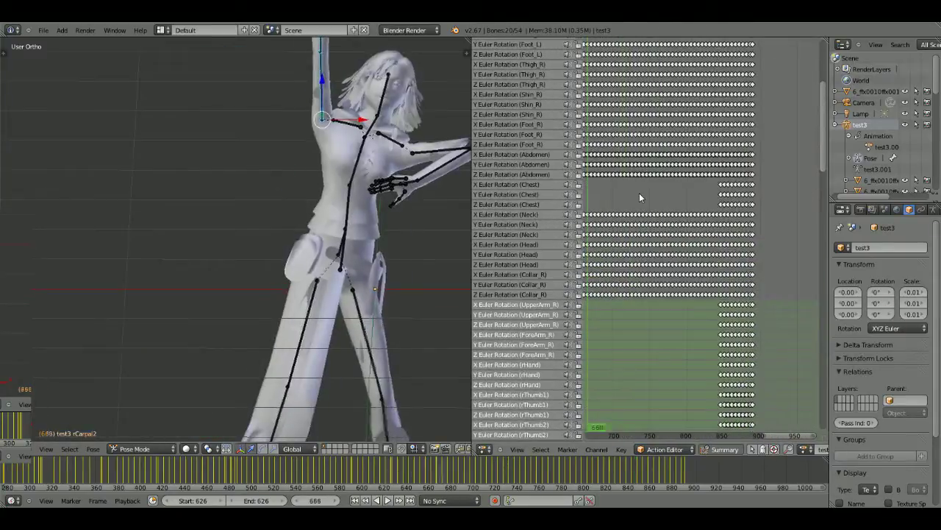
{"action": "scroll", "coordinate": [639, 193], "scroll_direction": "up", "scroll_amount": 2}
{"action": "left_click", "coordinate": [615, 168]}
{"action": "scroll", "coordinate": [616, 168], "scroll_direction": "down", "scroll_amount": 3}
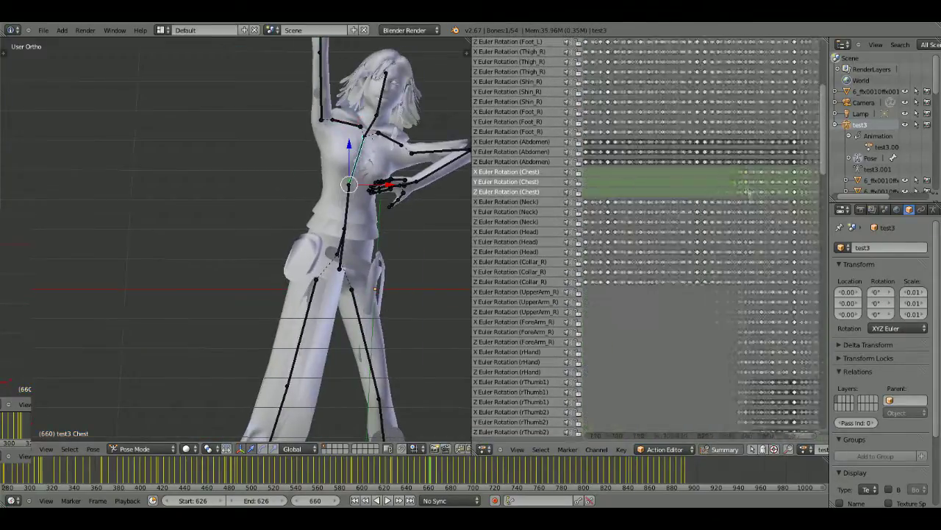
- Play the animation to check the chest motion, then stop playback
{"action": "left_click", "coordinate": [646, 168]}
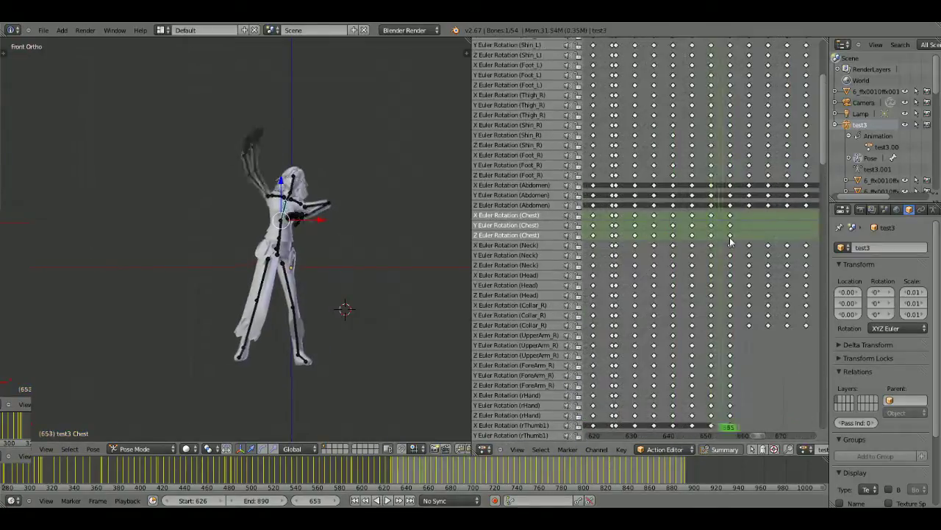
{"action": "scroll", "coordinate": [647, 235], "scroll_direction": "up", "scroll_amount": 5}
{"action": "key", "text": "Escape"}
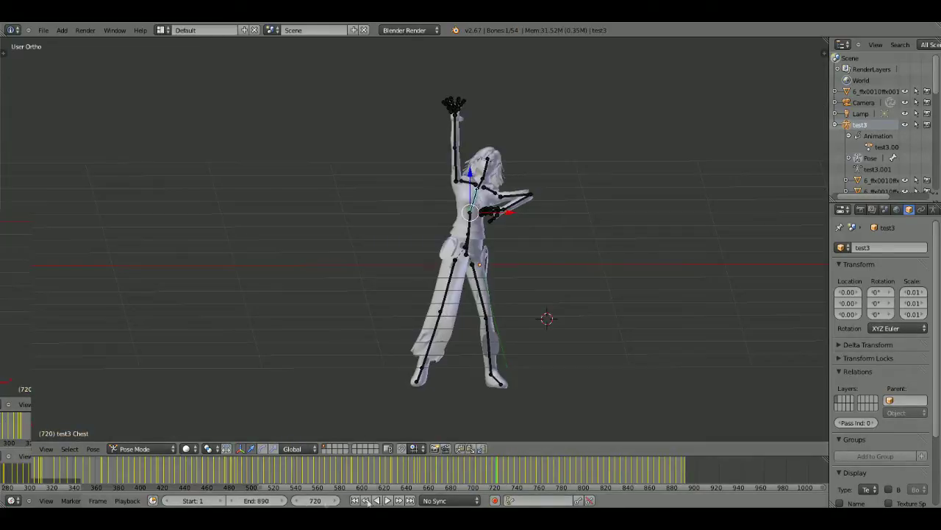
- Orbit around the dancer while the edited dance plays, then stop playback near frame 7
{"action": "scroll", "coordinate": [552, 208], "scroll_direction": "up", "scroll_amount": 4}
{"action": "scroll", "coordinate": [552, 208], "scroll_direction": "down", "scroll_amount": 2}
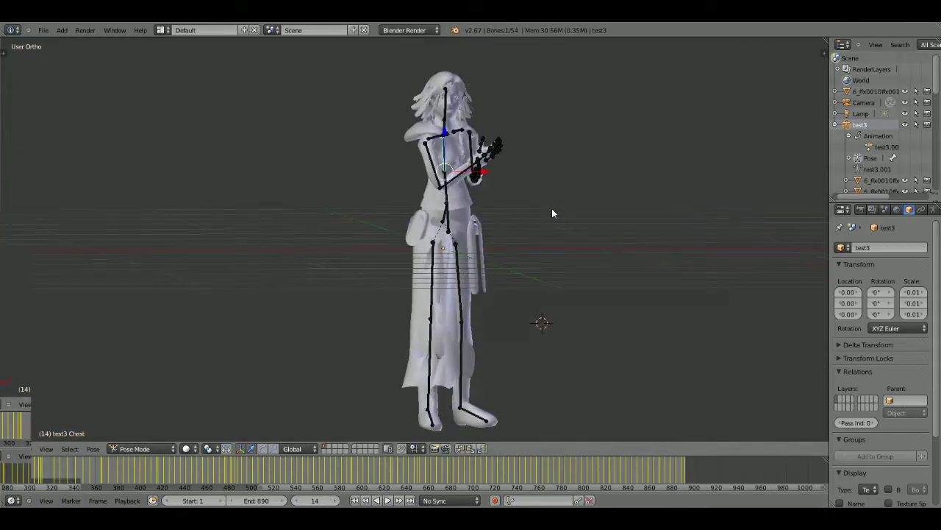
{"action": "middle_click_drag", "start_coordinate": [551, 208], "coordinate": [524, 291]}
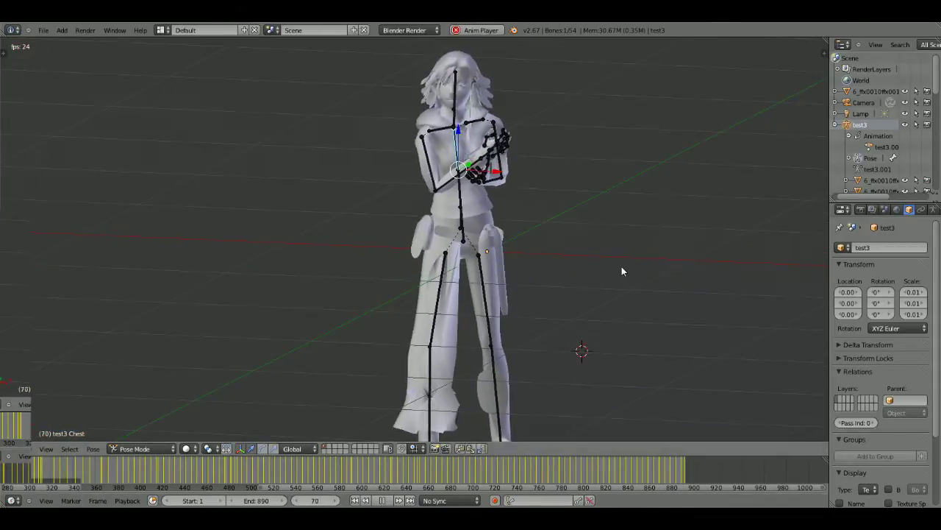
{"action": "mouse_move", "coordinate": [622, 266]}
{"action": "middle_mouse_down"}
{"action": "mouse_move", "coordinate": [645, 248]}
{"action": "mouse_move", "coordinate": [675, 248]}
{"action": "mouse_move", "coordinate": [589, 251]}
{"action": "middle_mouse_up"}
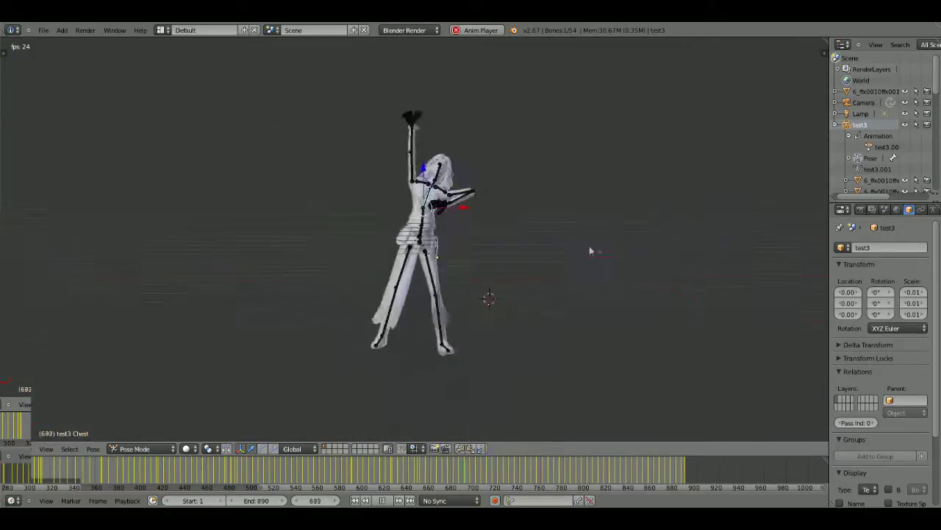
{"action": "left_click", "coordinate": [384, 500]}
{"action": "scroll", "coordinate": [589, 214], "scroll_direction": "up", "scroll_amount": 5}
{"action": "middle_click_drag", "start_coordinate": [589, 214], "coordinate": [603, 242]}
{"action": "scroll", "coordinate": [547, 264], "scroll_direction": "down", "scroll_amount": 5}
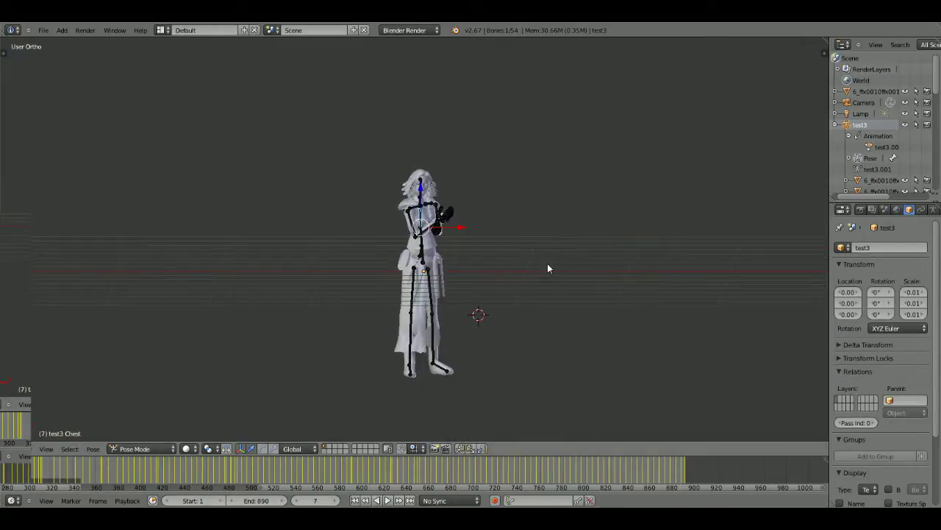